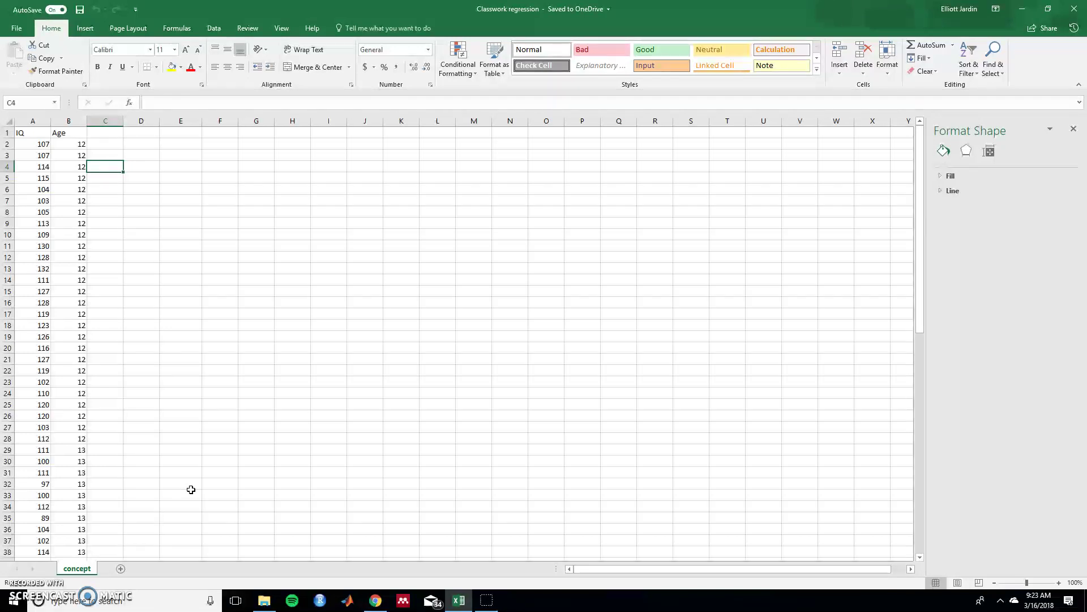
# Step: Review Excel's add-ins list in Options and close it without changes
pyautogui.click(27, 30)
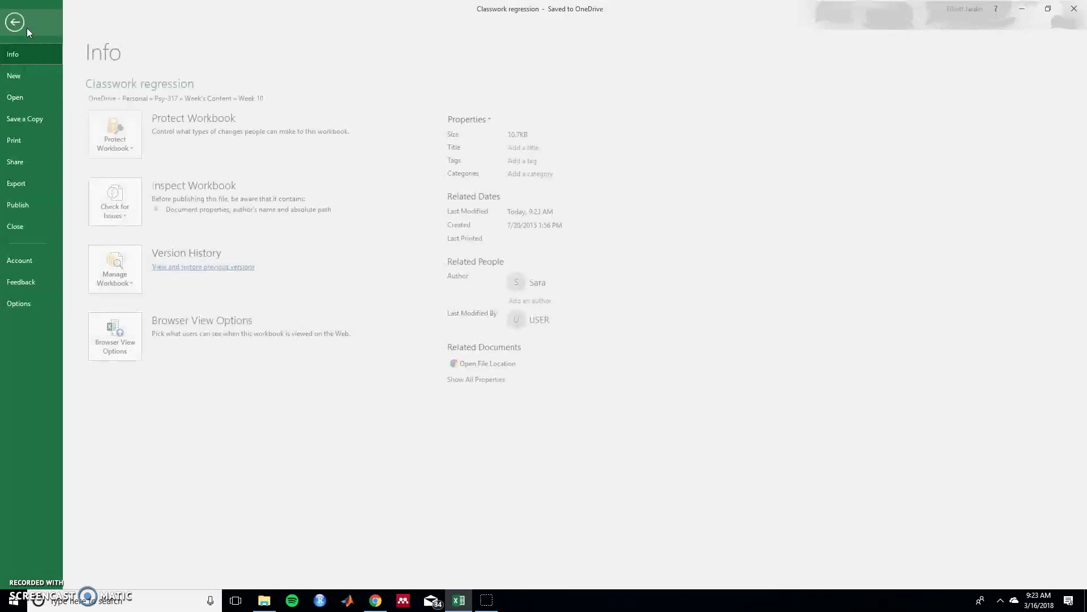
pyautogui.click(40, 300)
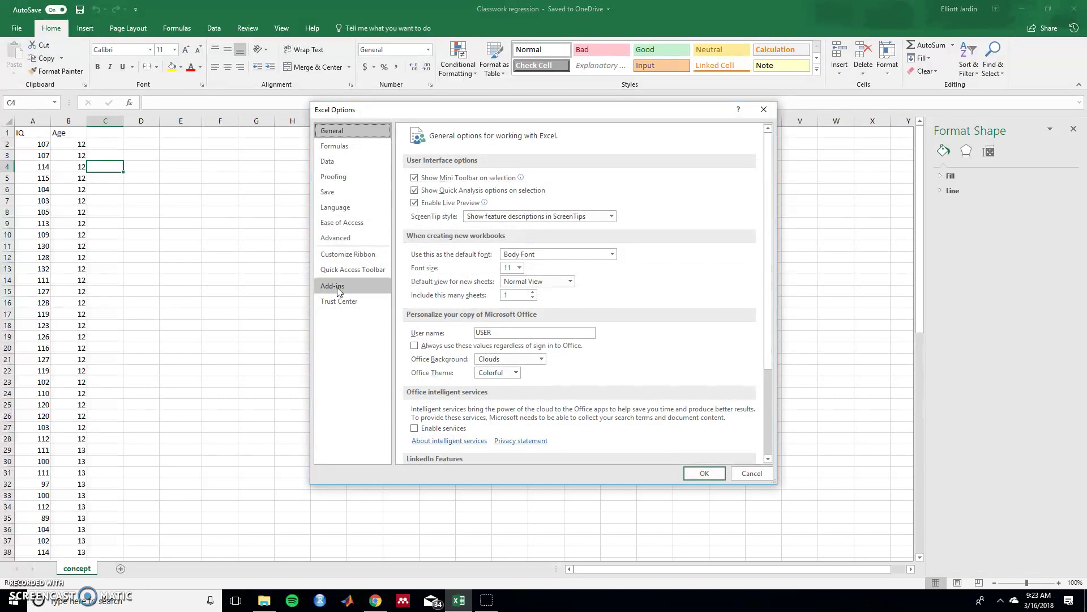
pyautogui.click(338, 287)
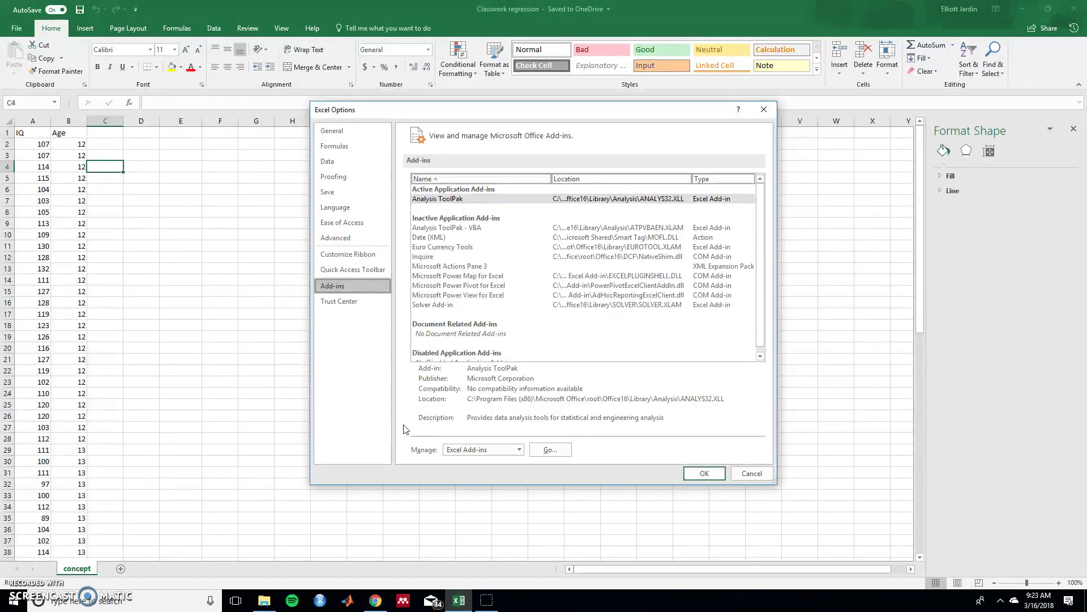
pyautogui.click(550, 450)
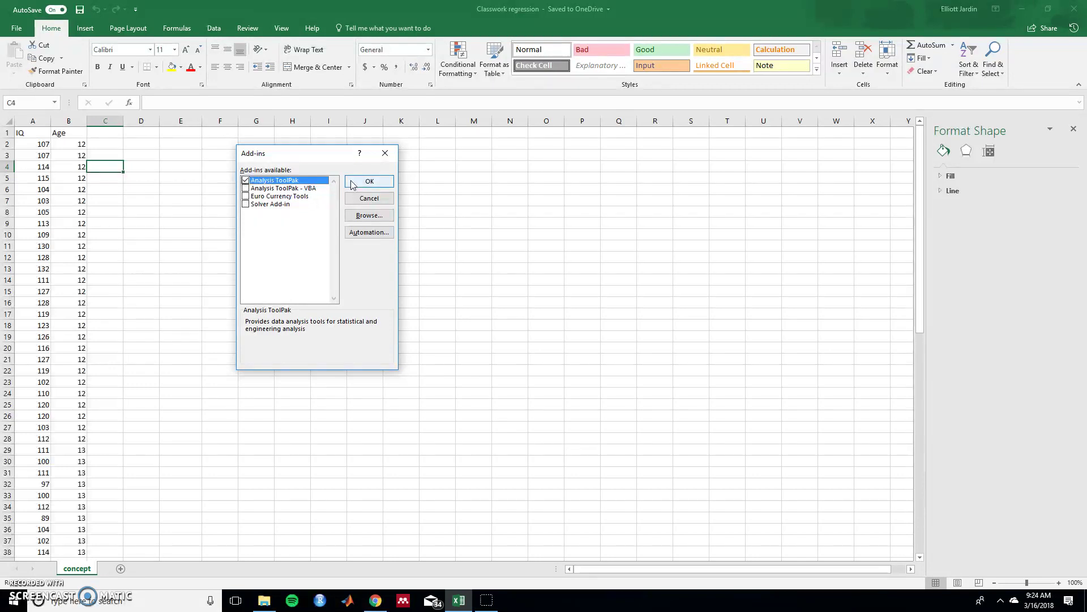
pyautogui.click(386, 153)
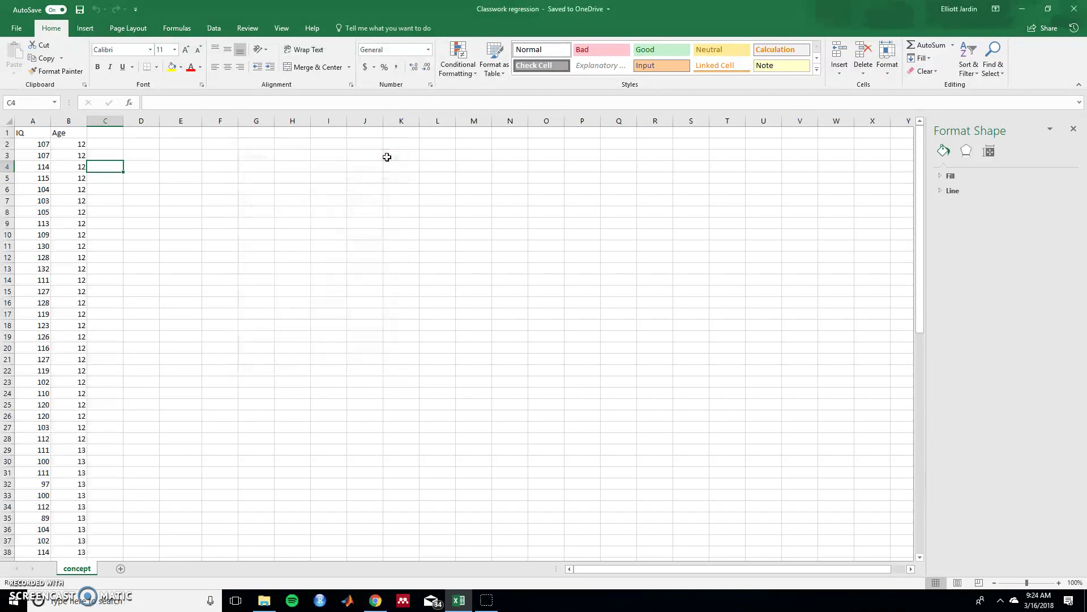
# Step: Start a Data Analysis Regression with Input Y Range A2:A78 (IQ values)
pyautogui.click(219, 25)
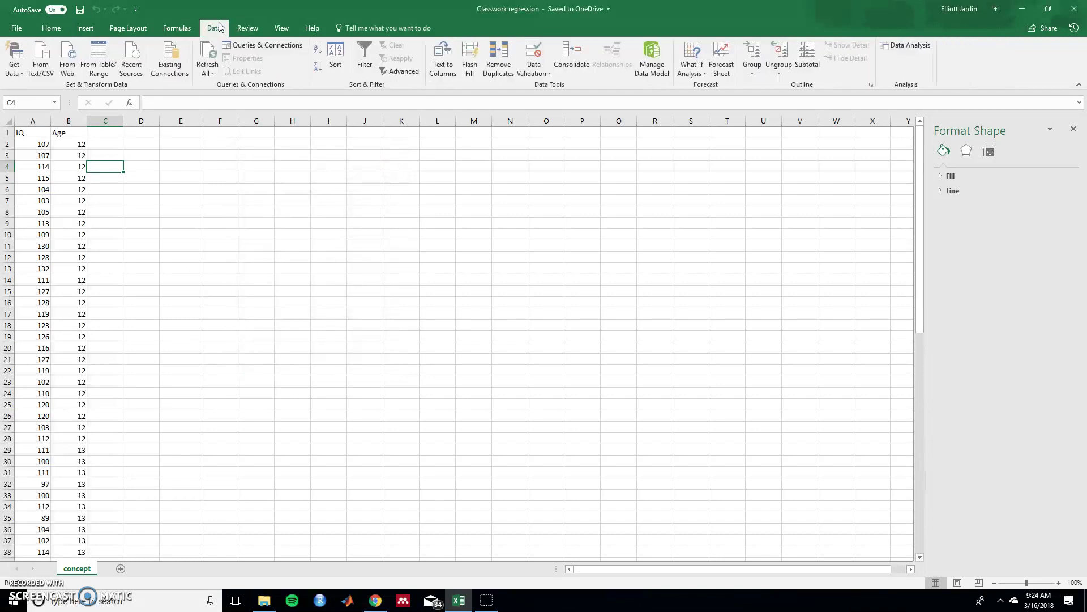
pyautogui.click(888, 45)
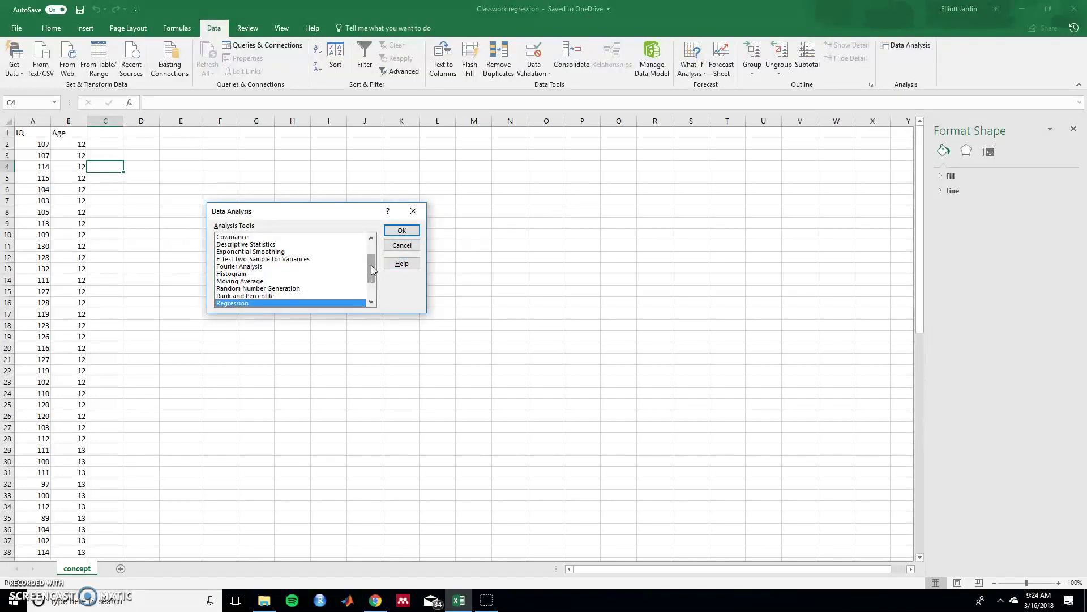
pyautogui.click(401, 231)
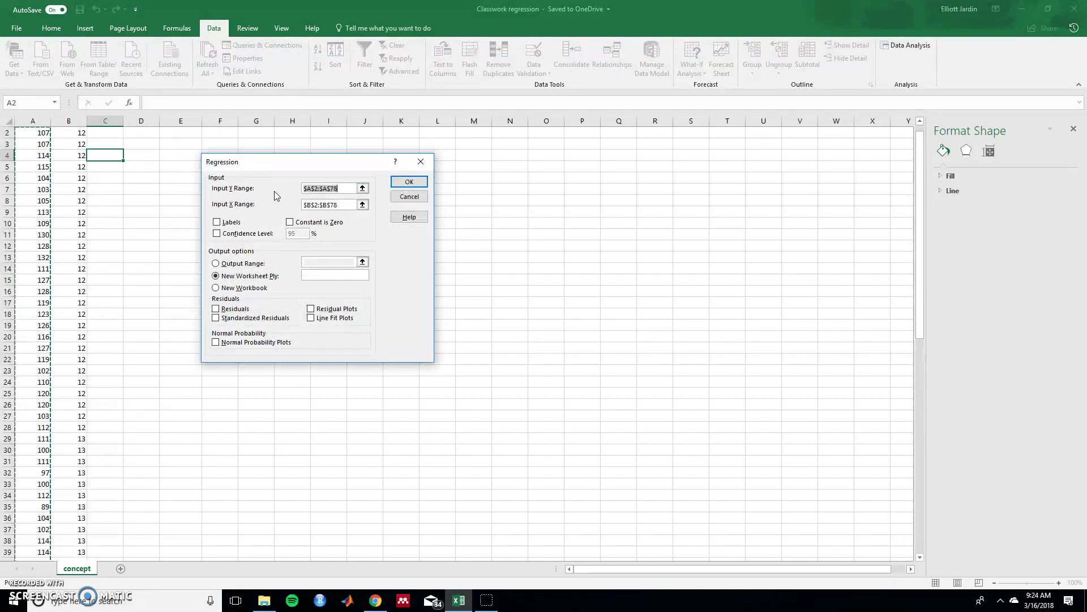
pyautogui.click(363, 188)
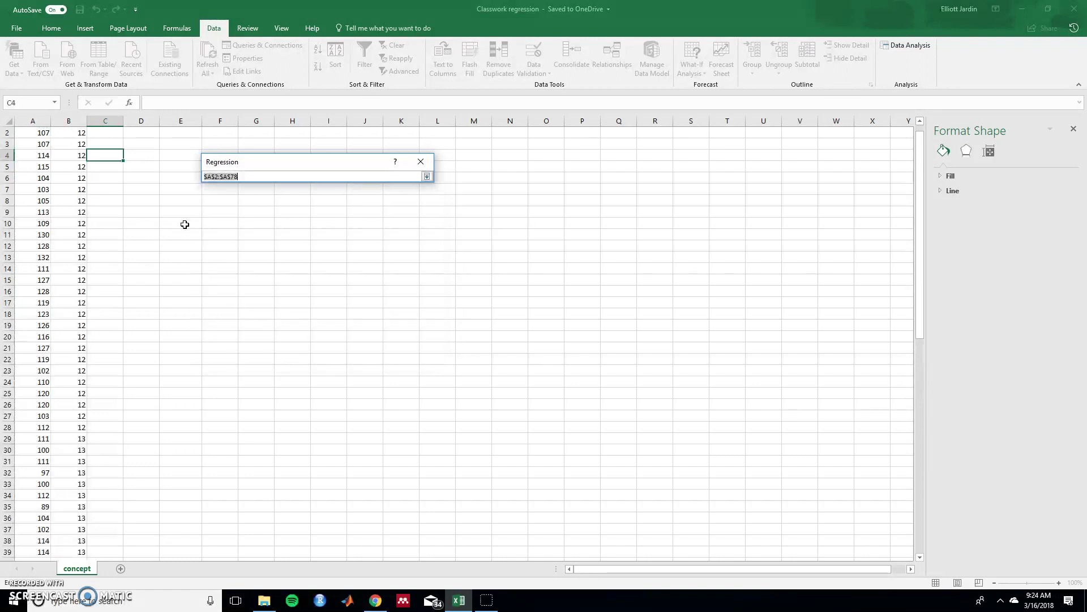
pyautogui.scroll(1, 186, 221)
pyautogui.click(43, 145)
pyautogui.moveTo(43, 144); pyautogui.dragTo(34, 531)
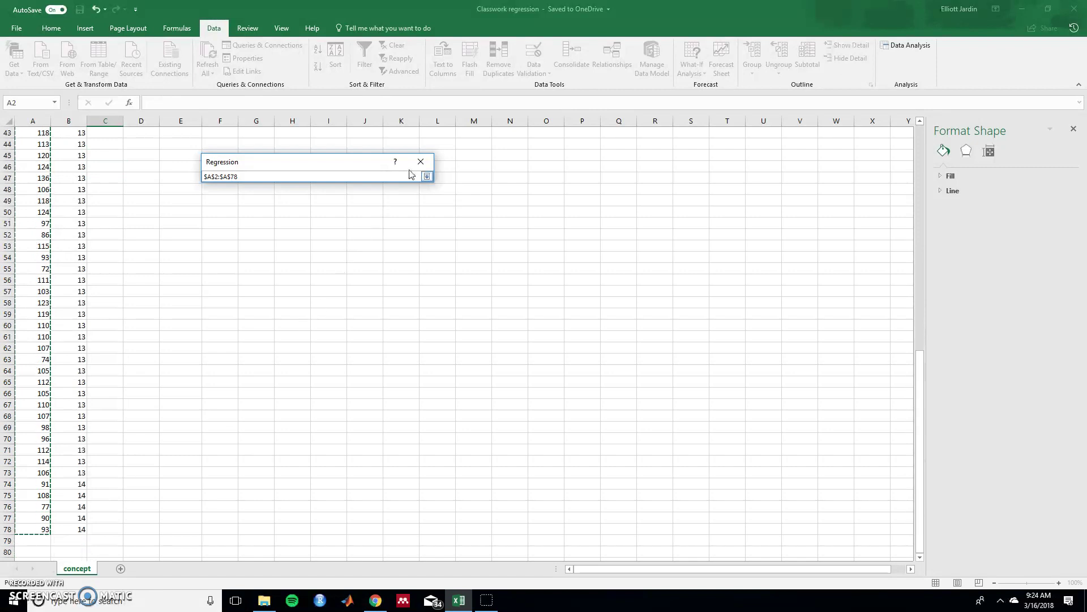
pyautogui.click(427, 176)
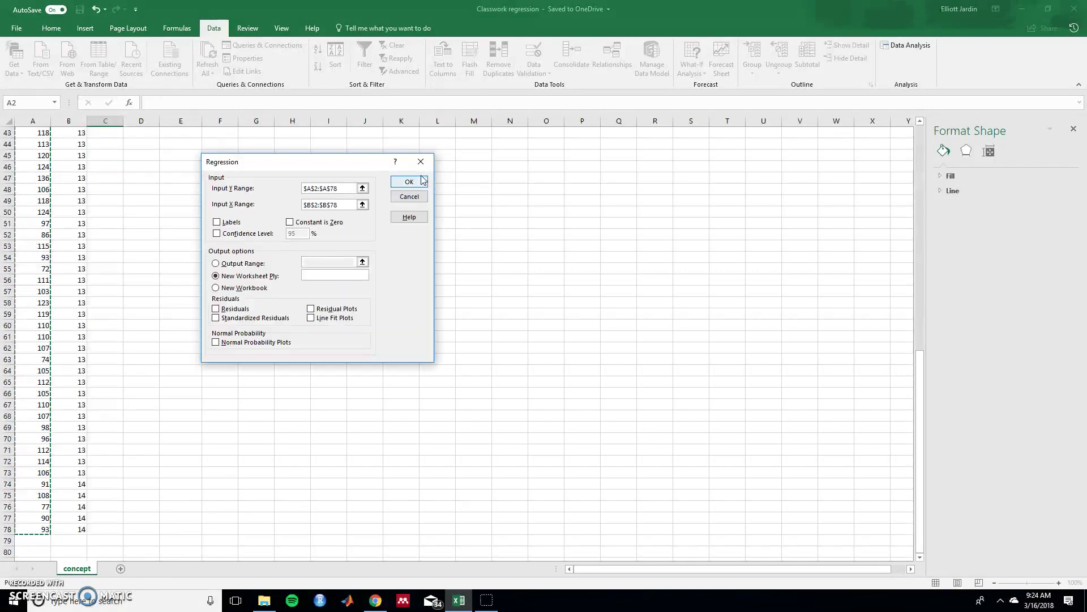
# Step: Set Input X Range to B2:B78 (Age) and run the regression
pyautogui.click(363, 204)
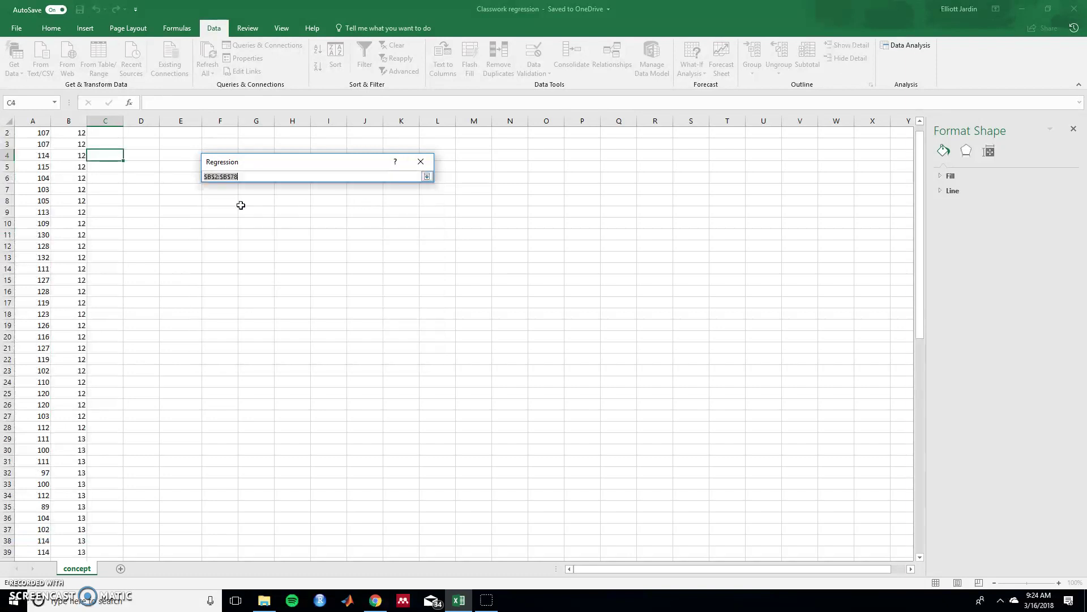
pyautogui.scroll(14, 142, 199)
pyautogui.moveTo(68, 147); pyautogui.dragTo(78, 529)
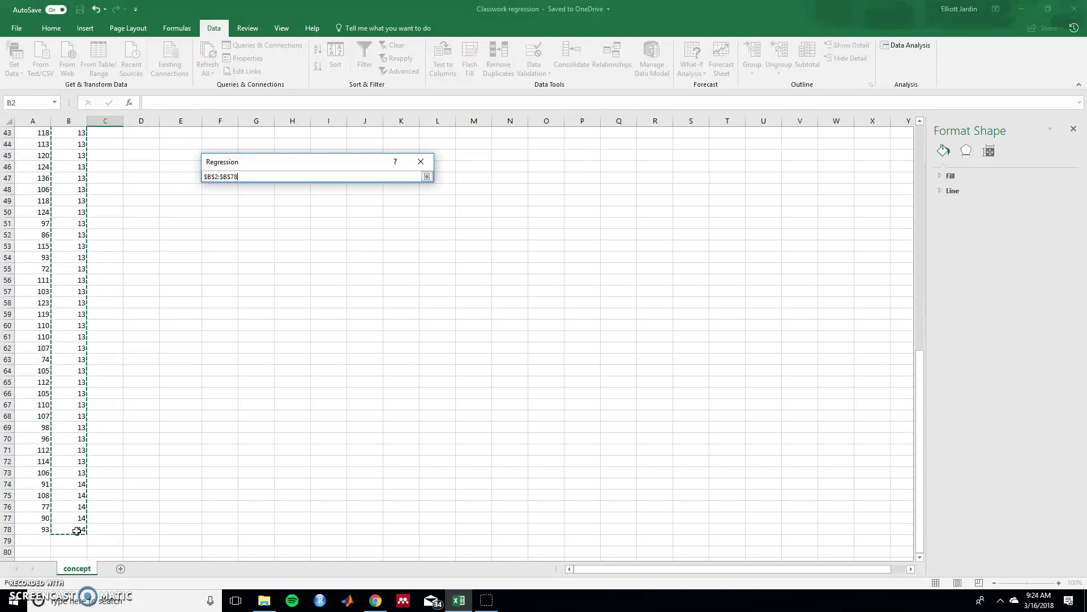
pyautogui.click(426, 176)
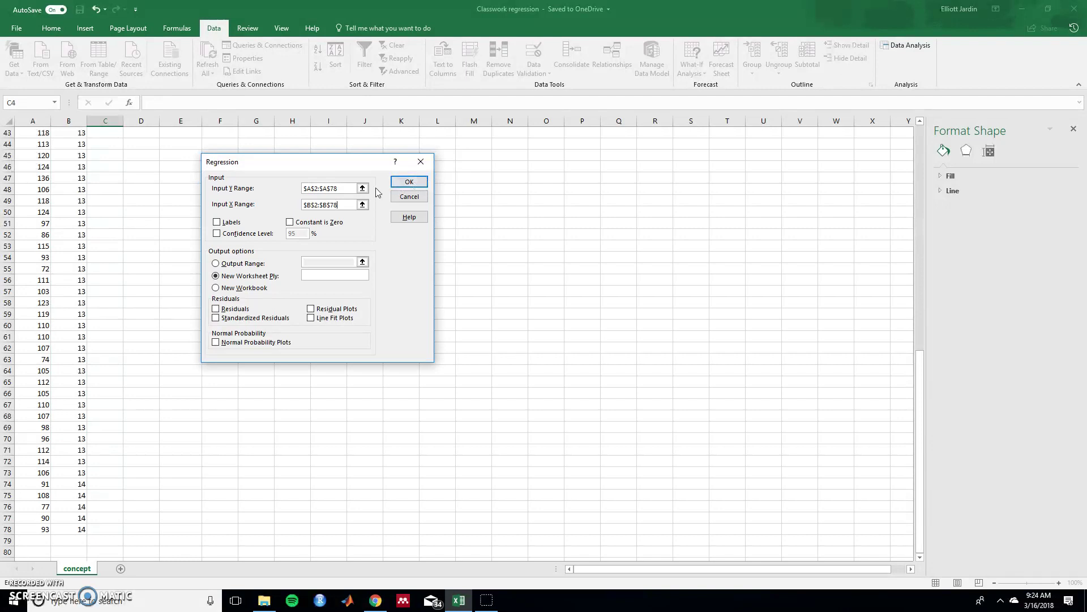
pyautogui.click(408, 181)
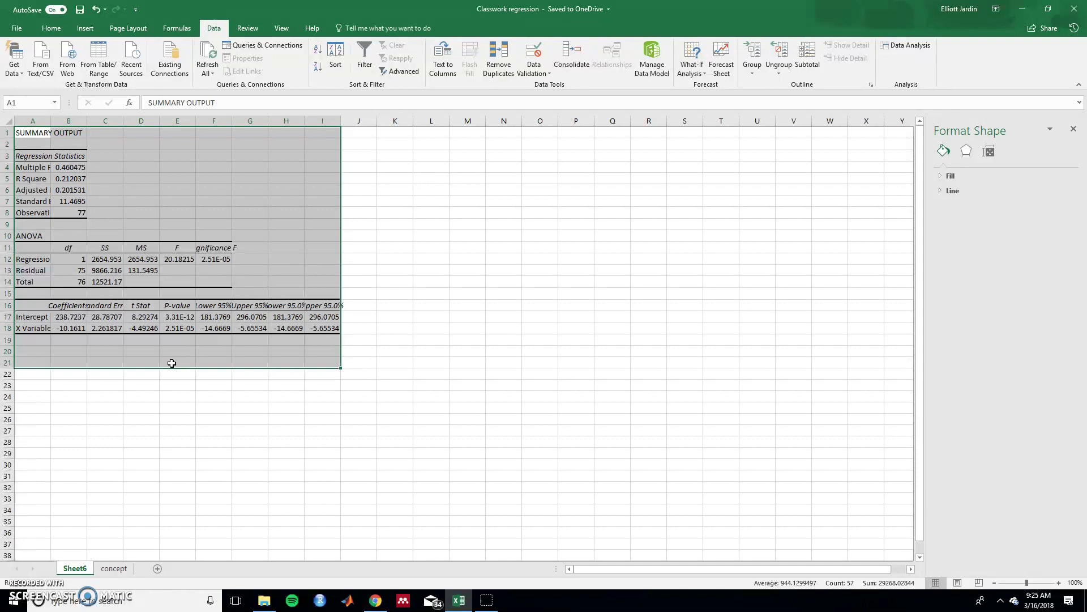
pyautogui.click(31, 351)
pyautogui.moveTo(30, 329); pyautogui.dragTo(342, 330)
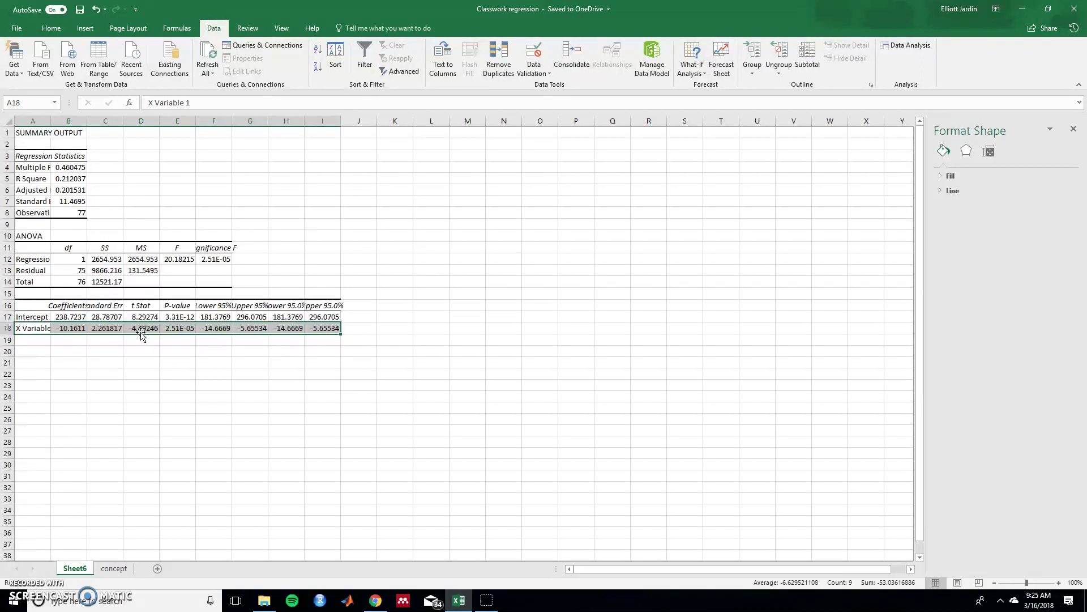
pyautogui.click(180, 329)
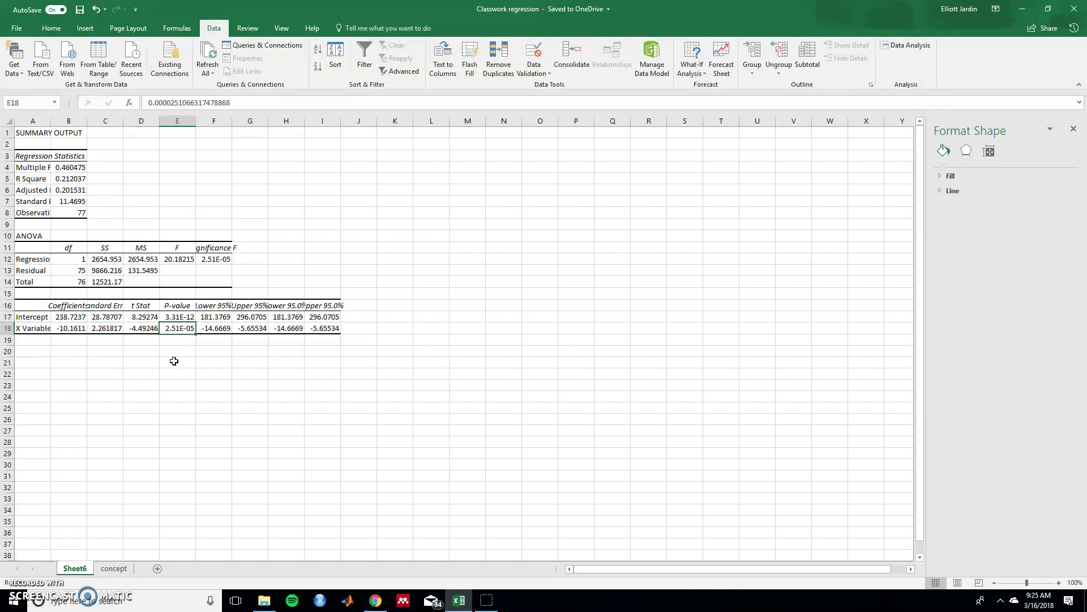
pyautogui.click(242, 105)
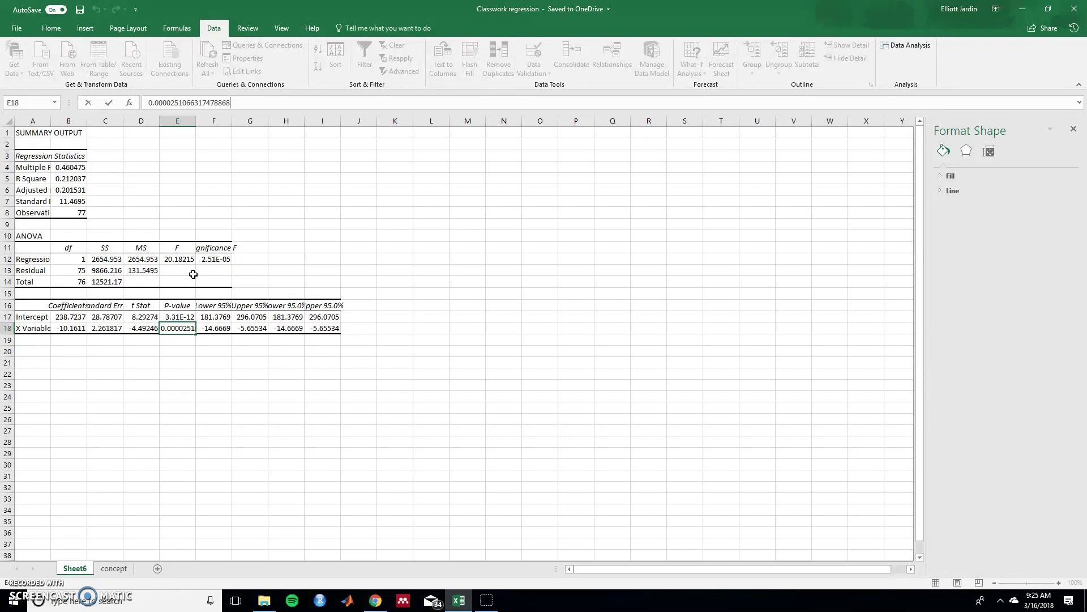
# Step: On the concept sheet, add headings Age in E1 and Average IQ in F1
pyautogui.click(122, 568)
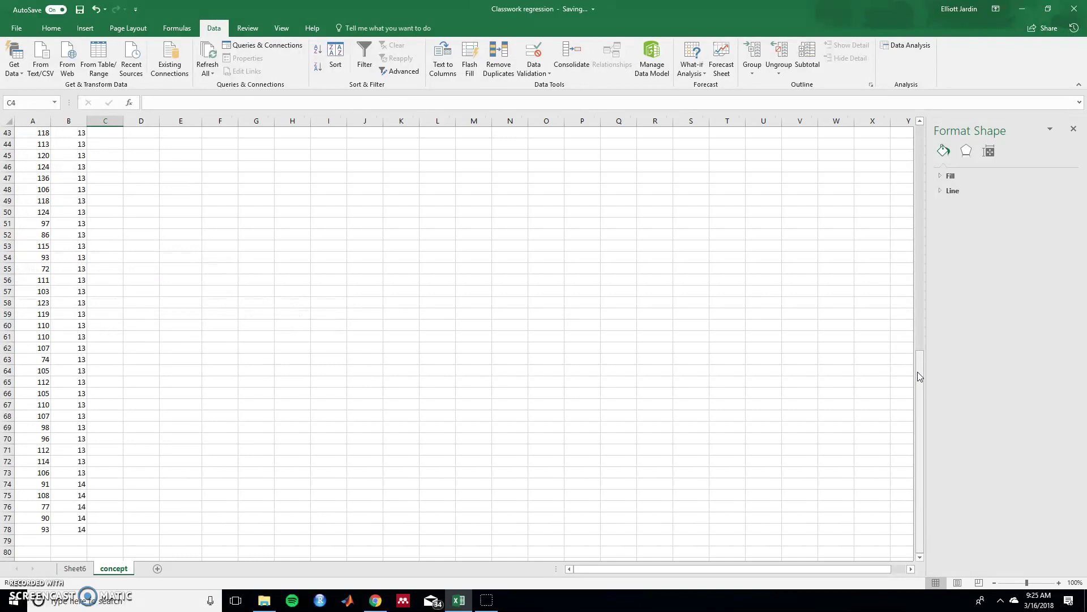
pyautogui.moveTo(919, 372); pyautogui.dragTo(940, 142)
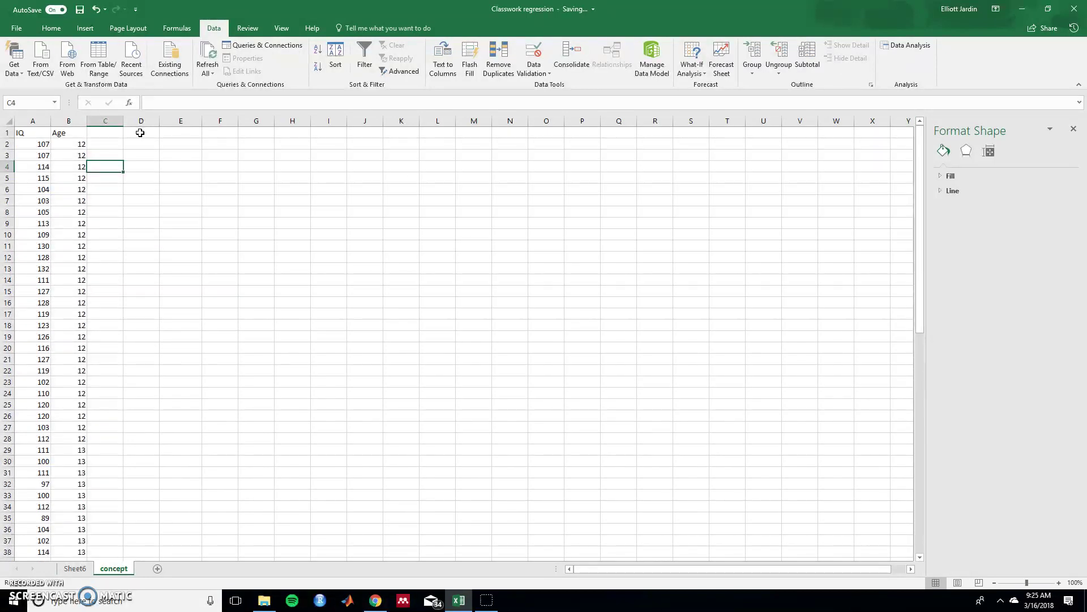
pyautogui.click(175, 133)
pyautogui.write('Age')
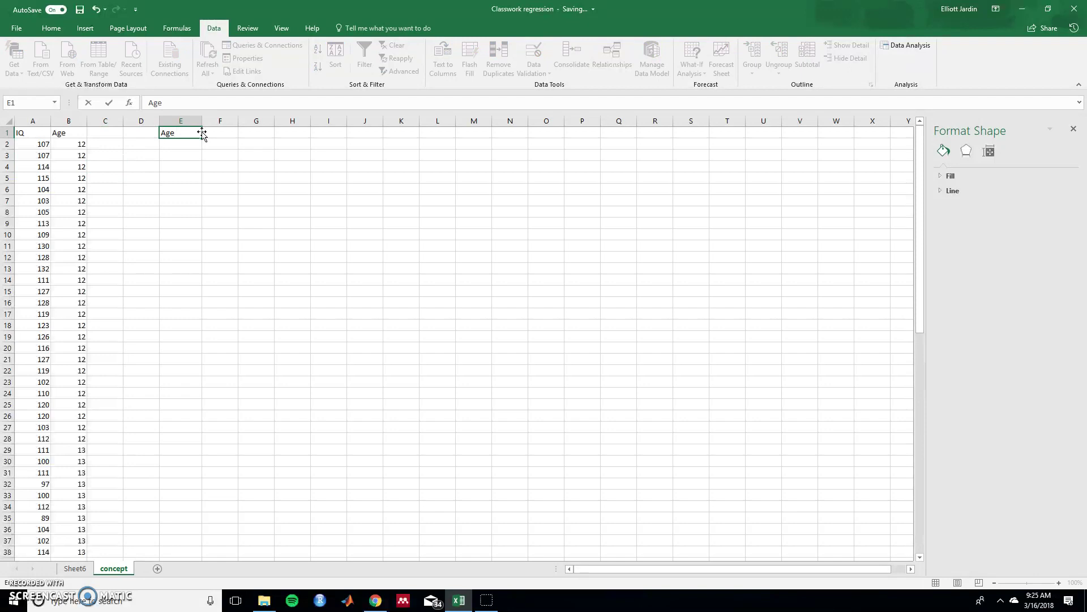
pyautogui.press('Tab')
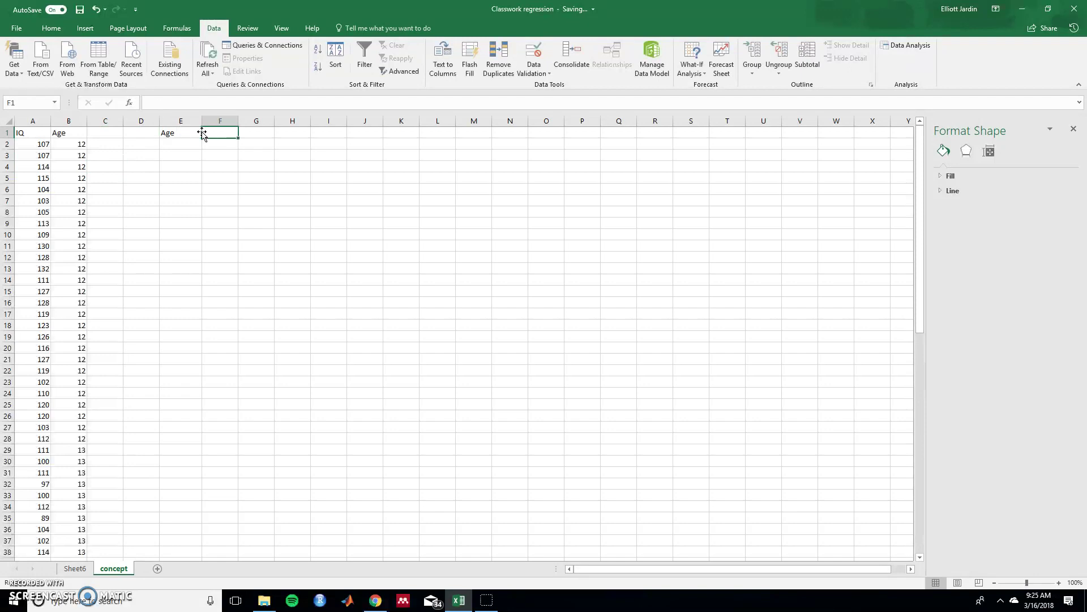
pyautogui.write('Average IQ')
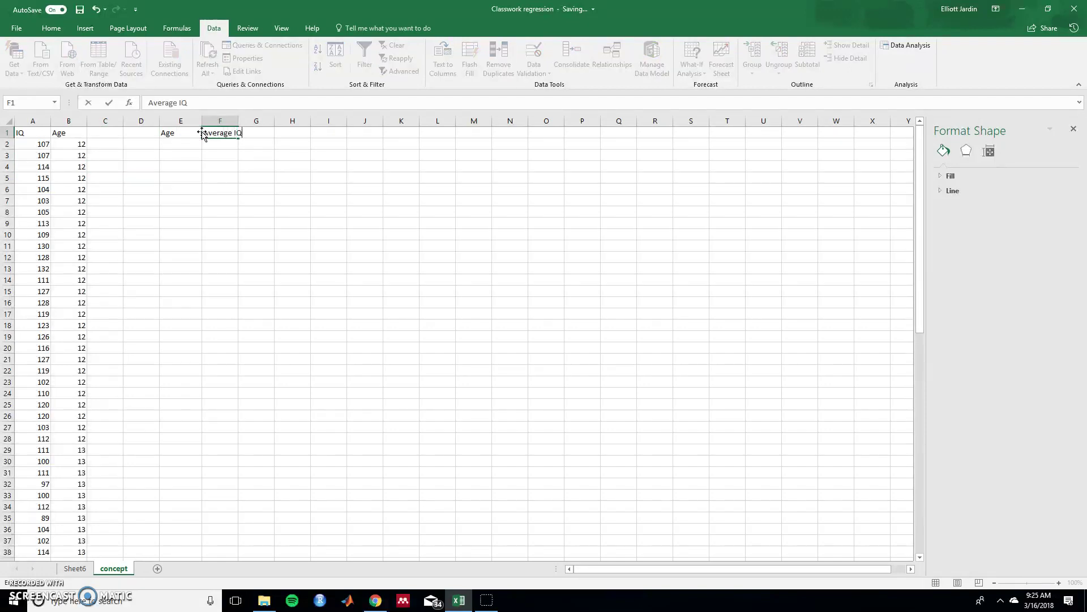
pyautogui.press('Return')
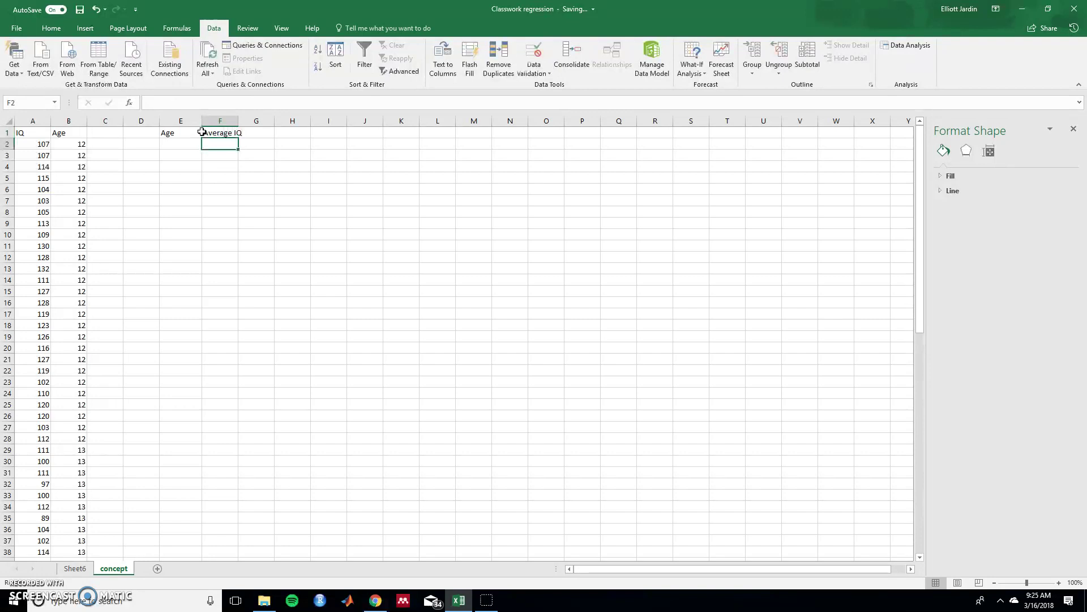
# Step: Enter ages 12, 13 and 14 in E2:E4
pyautogui.press('Left')
pyautogui.write('12')
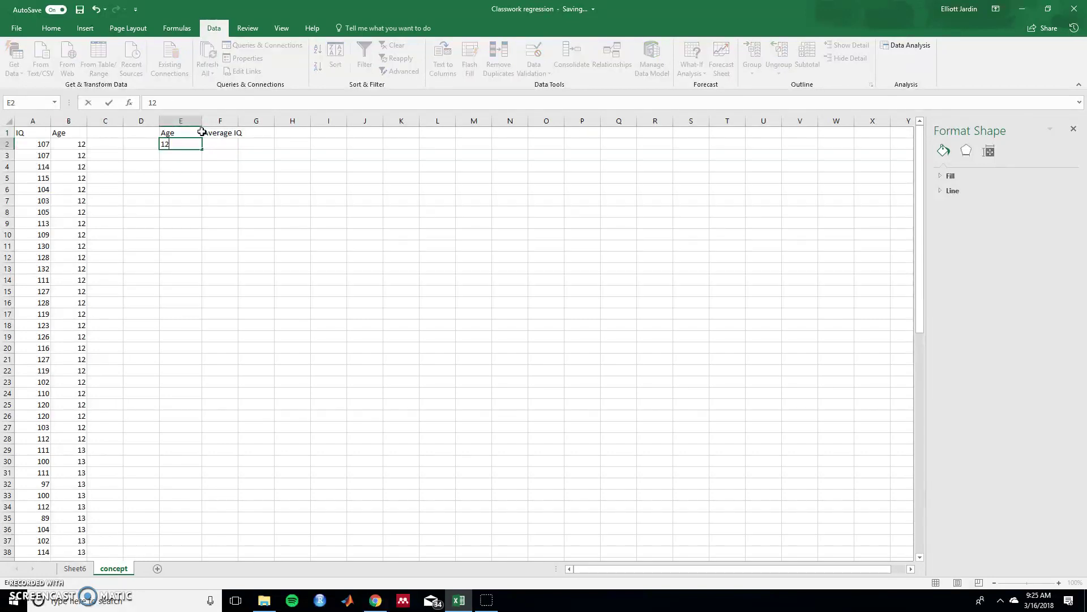
pyautogui.press('Return')
pyautogui.write('13')
pyautogui.press('Return')
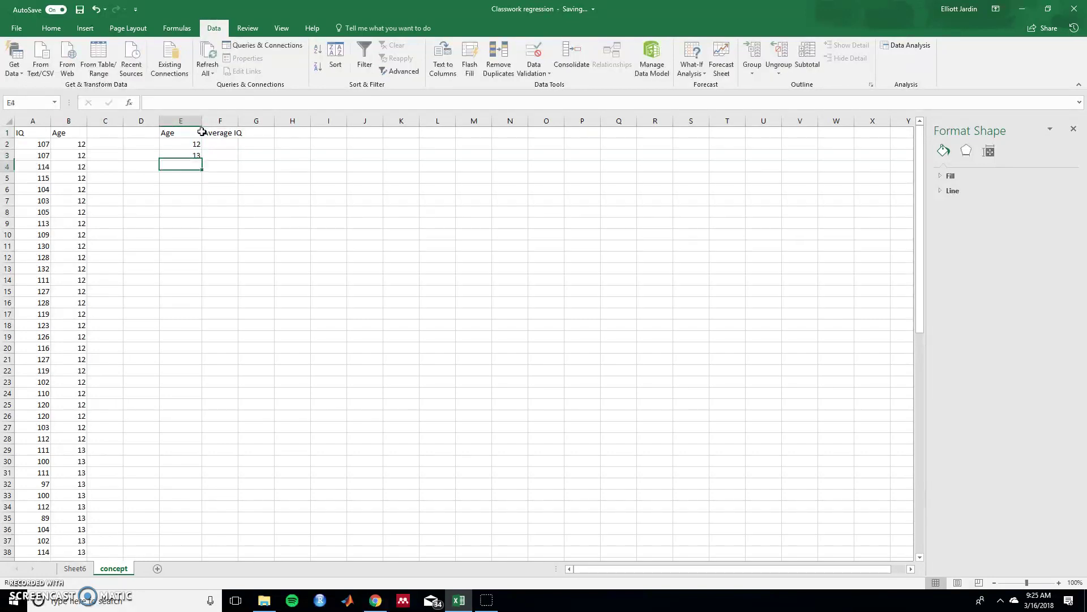
pyautogui.write('14')
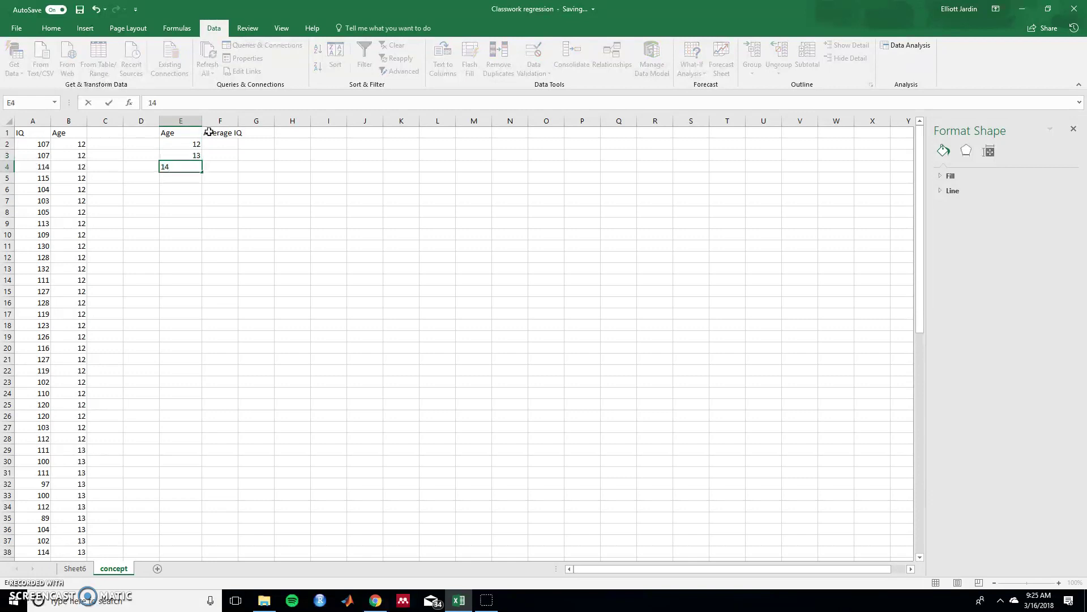
pyautogui.click(226, 143)
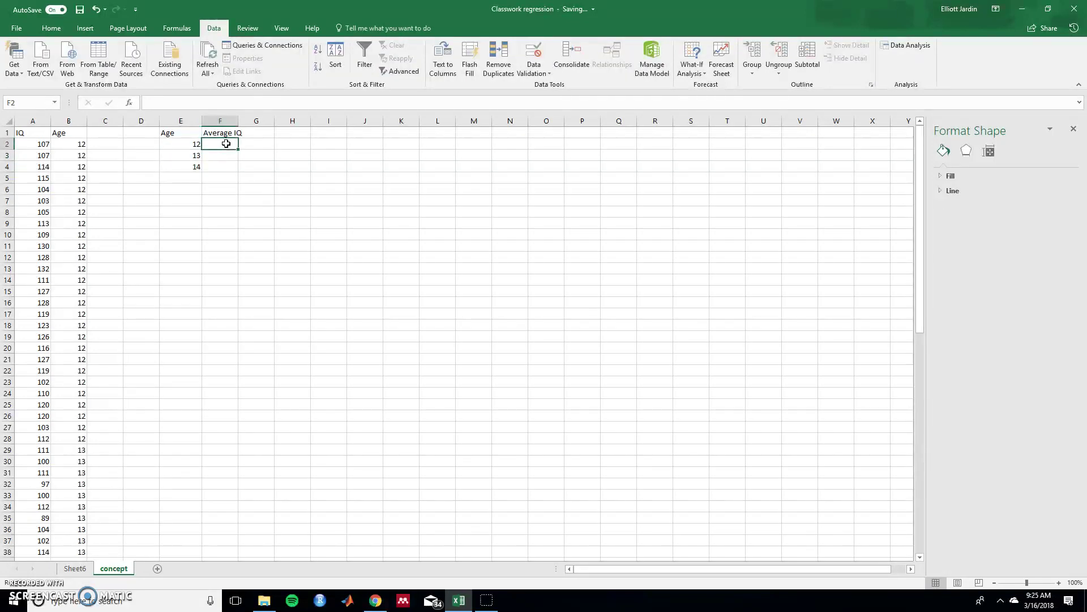
# Step: Enter =AVERAGE(A2:A28) in F2 for the age-12 average IQ
pyautogui.write('=')
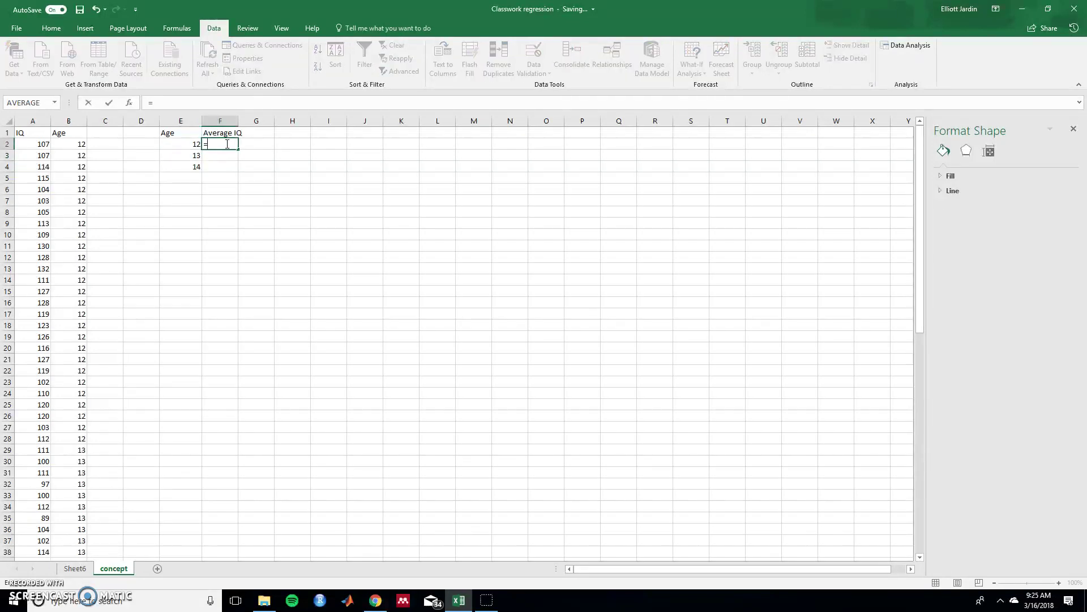
pyautogui.write('average')
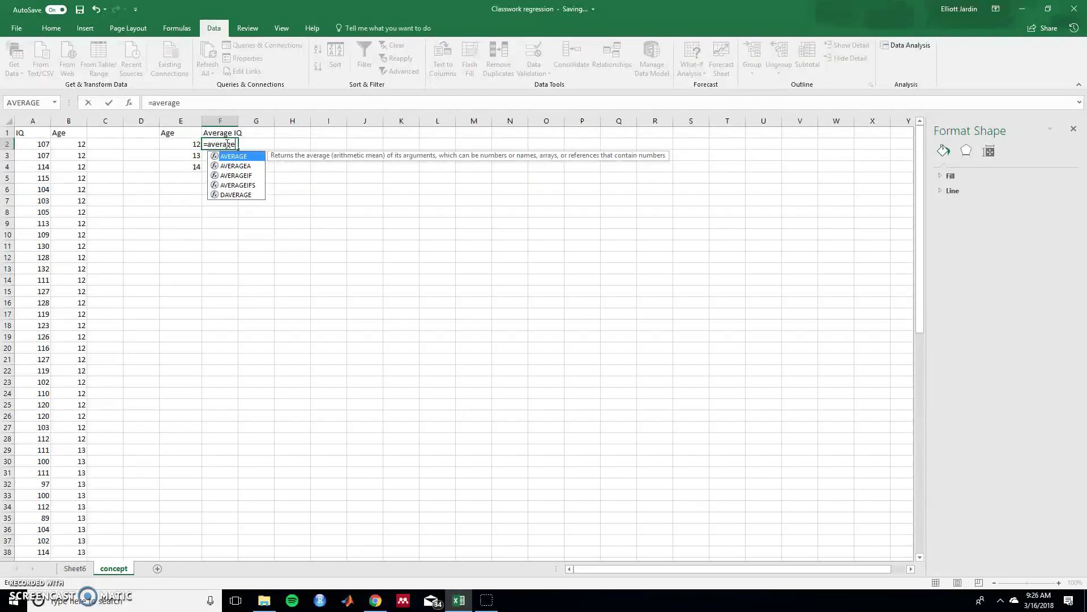
pyautogui.write('(')
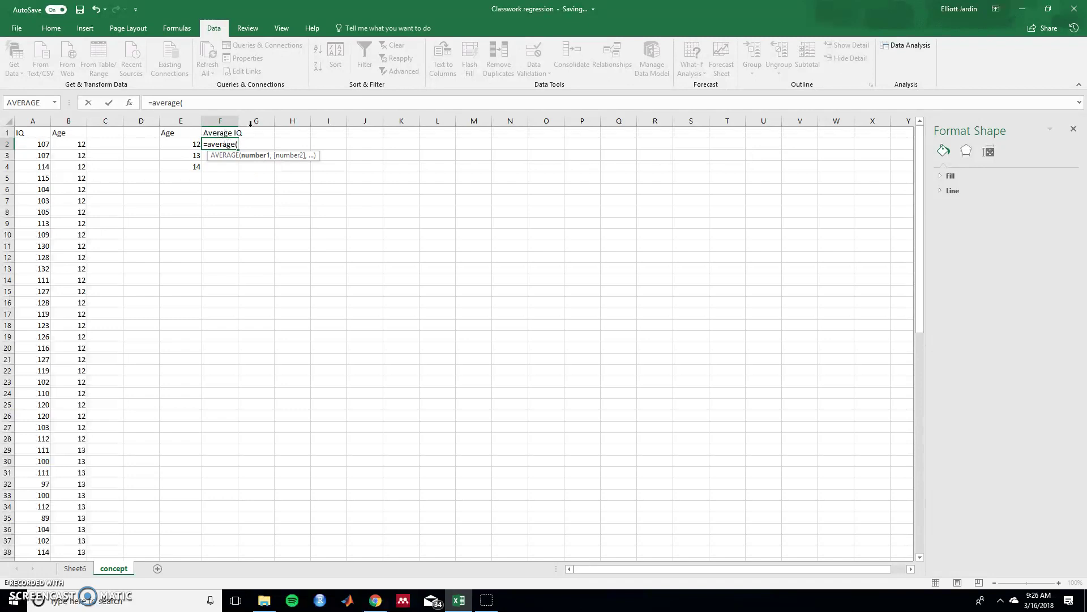
pyautogui.moveTo(43, 144); pyautogui.dragTo(33, 438)
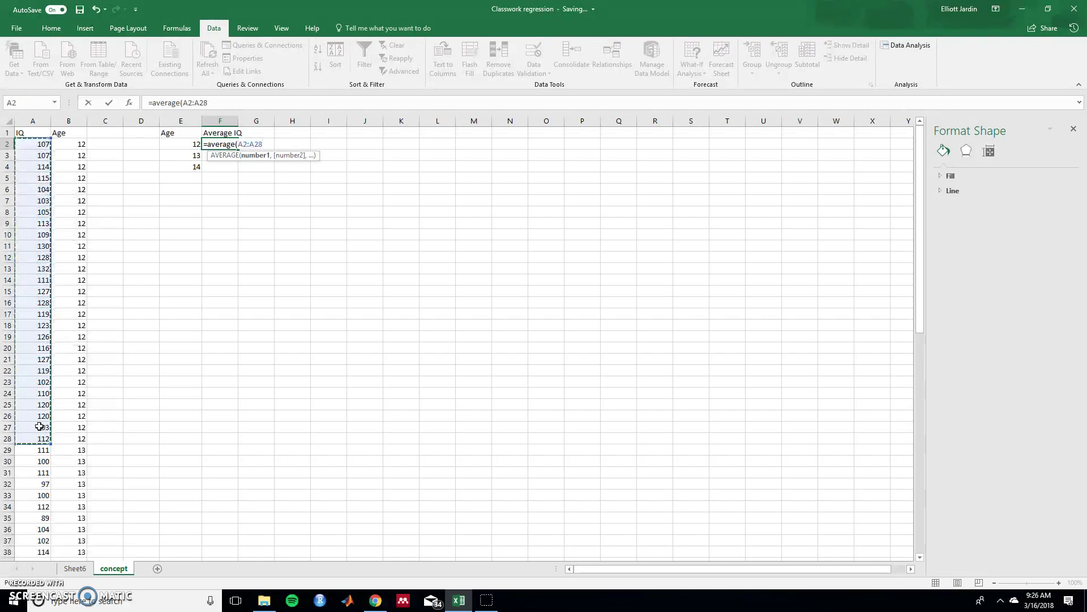
pyautogui.click(223, 106)
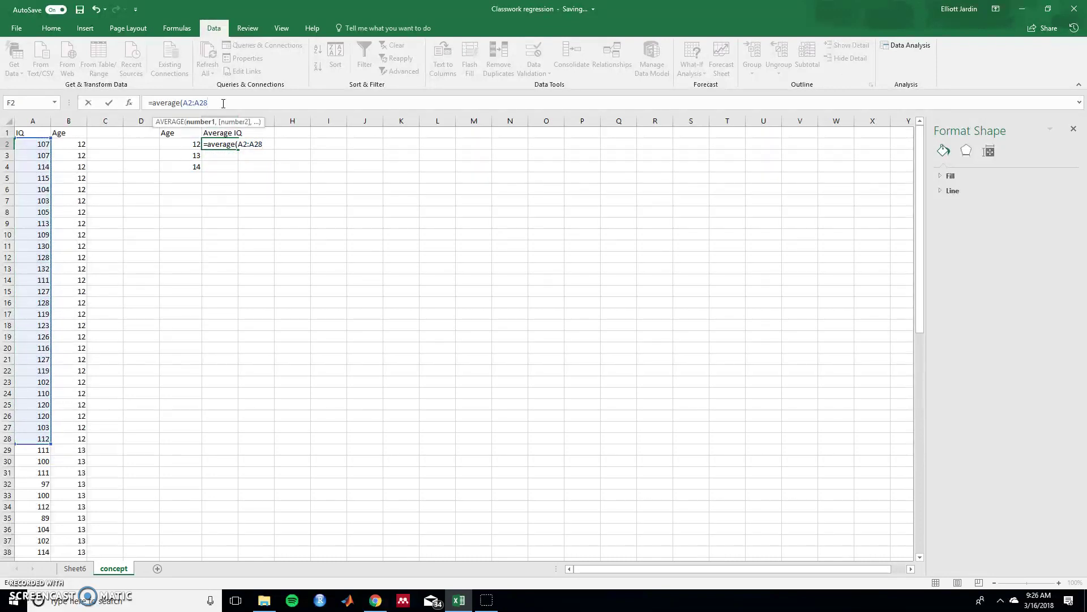
pyautogui.press('Return')
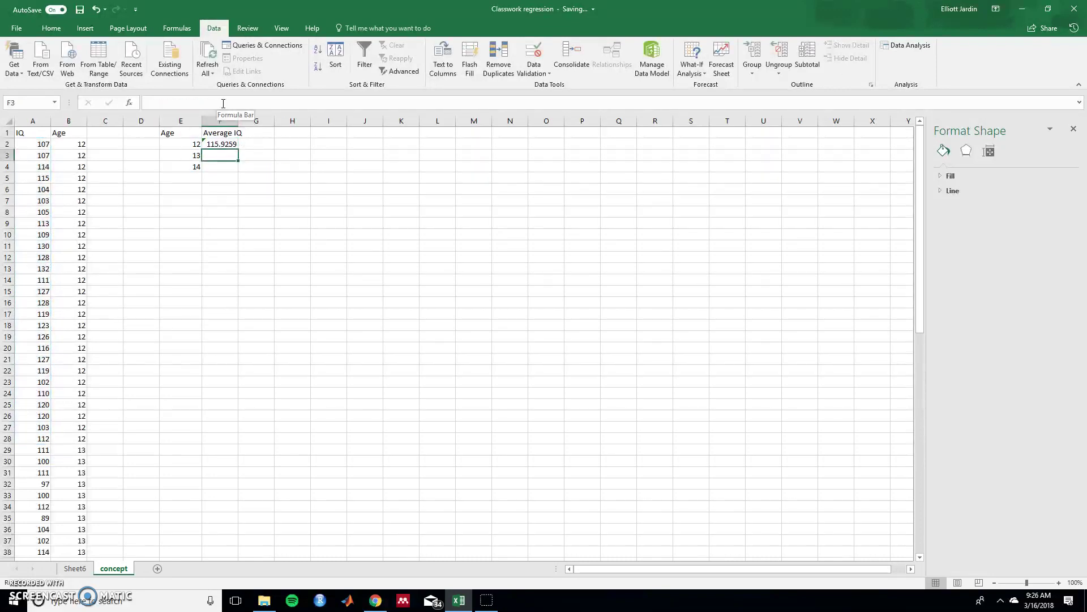
# Step: Enter =AVERAGE(A29:A73) in F3 for the age-13 average IQ
pyautogui.doubleClick(226, 159)
pyautogui.write('=aver')
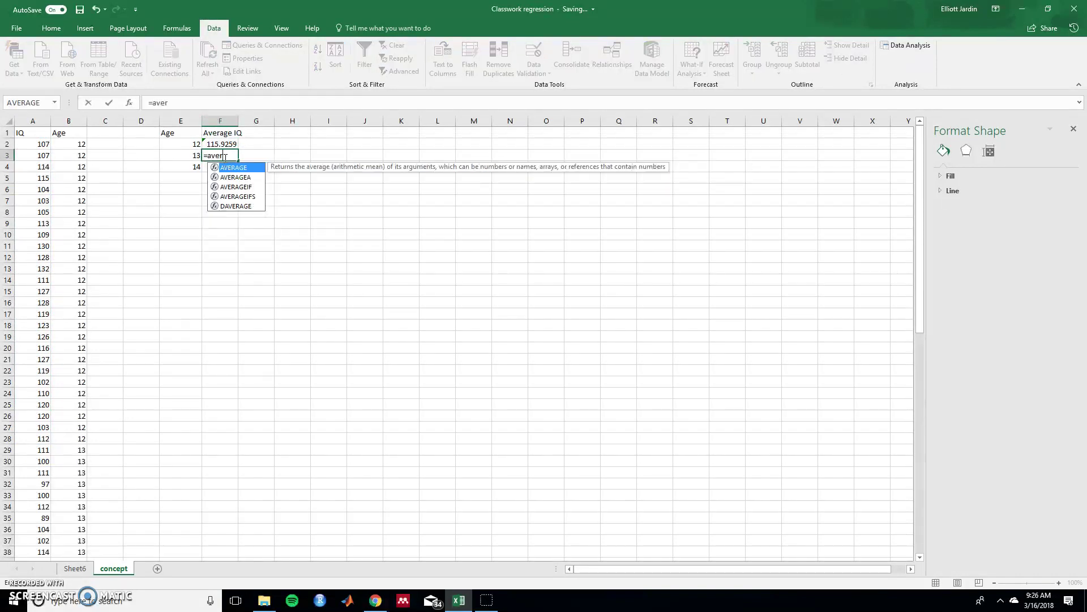
pyautogui.write('age(')
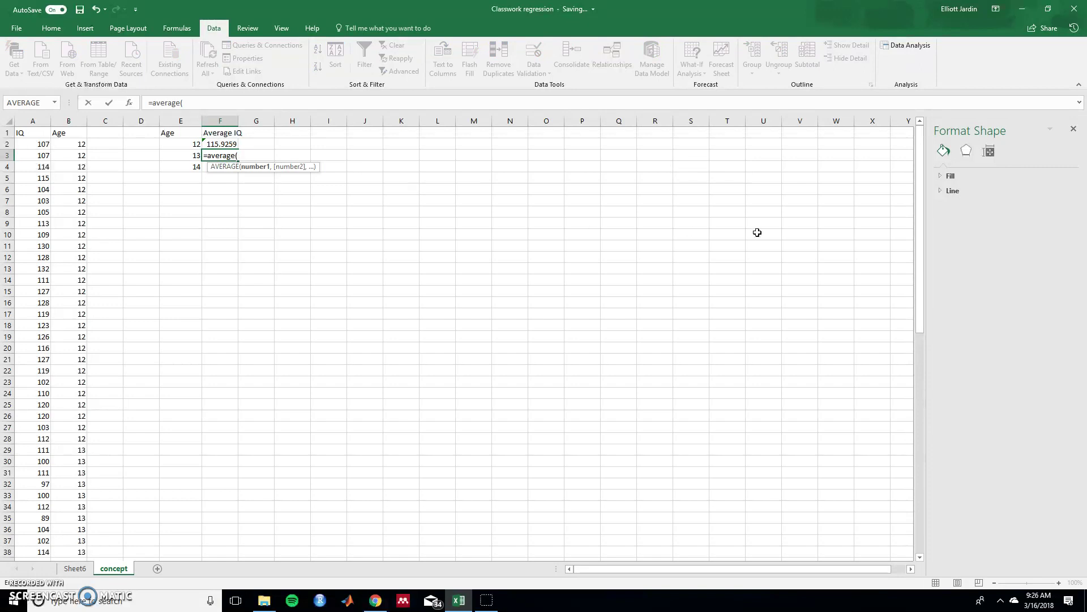
pyautogui.moveTo(923, 297); pyautogui.dragTo(617, 366)
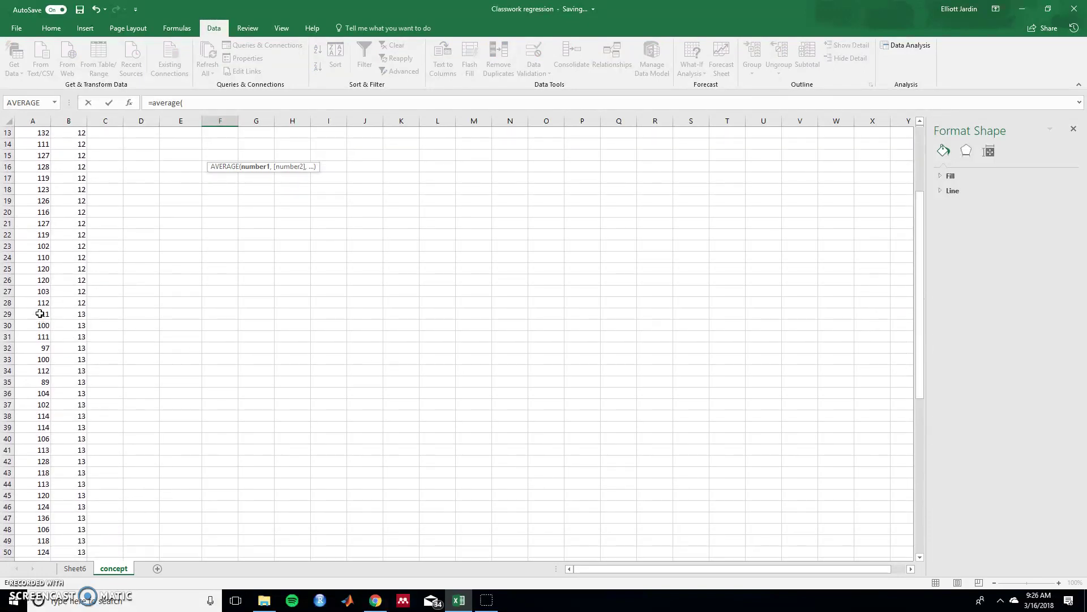
pyautogui.moveTo(39, 313); pyautogui.dragTo(49, 496)
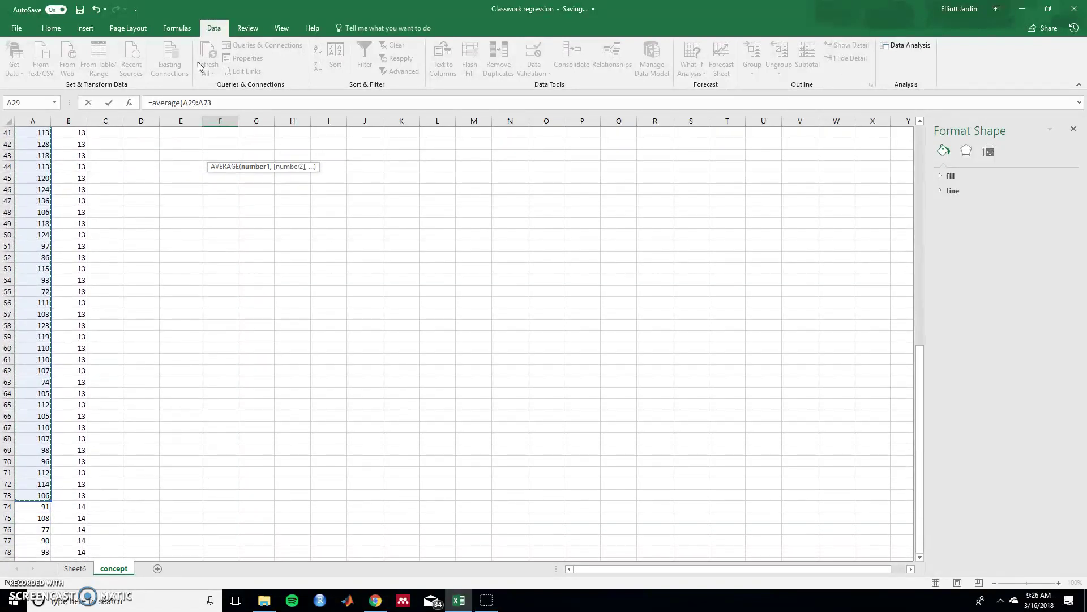
pyautogui.click(228, 99)
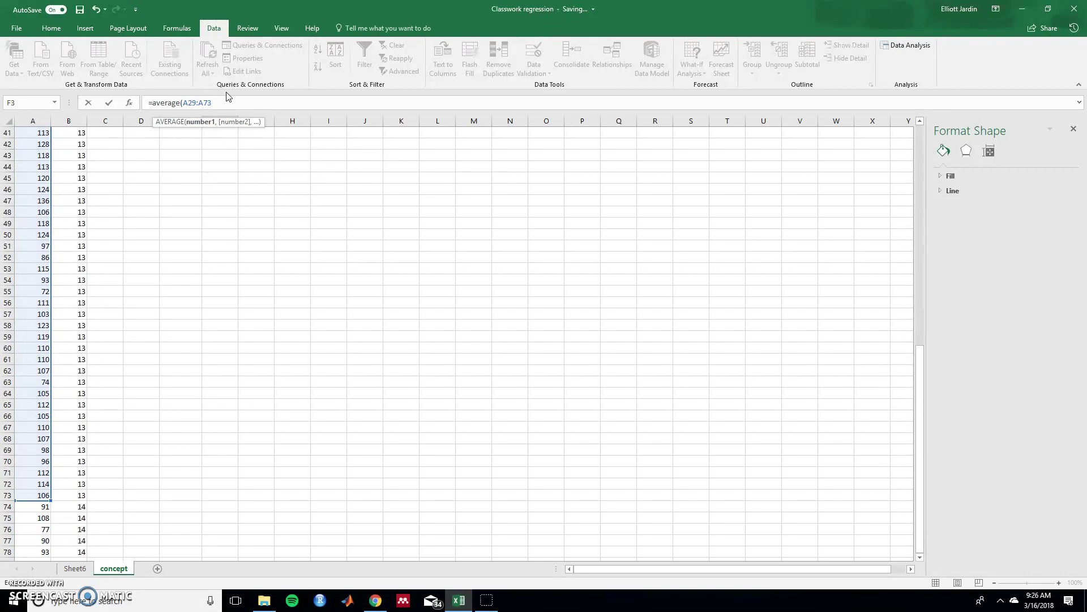
pyautogui.press('Return')
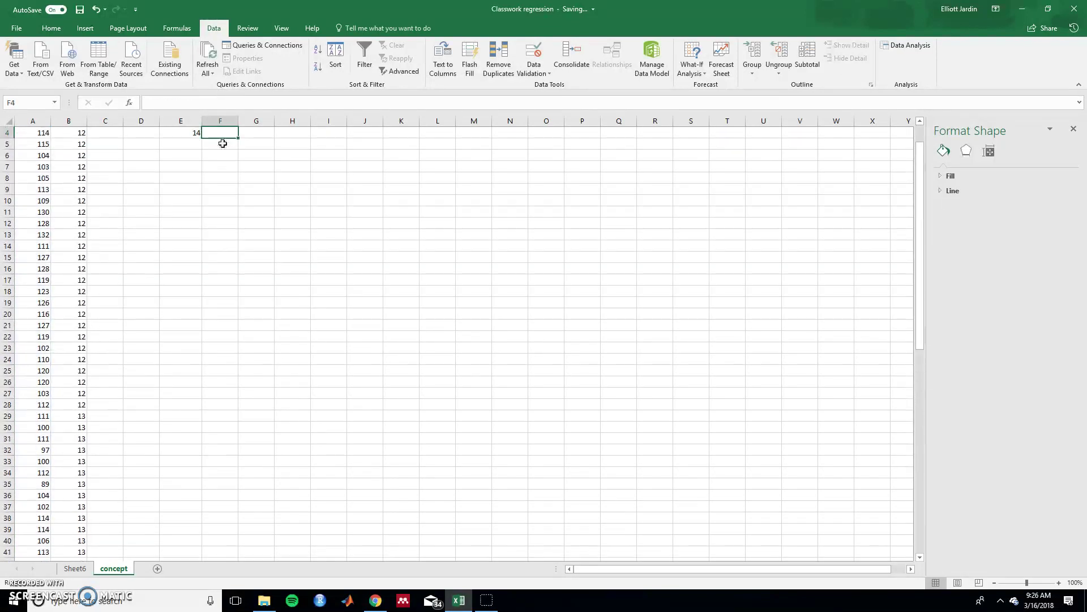
# Step: Enter =AVERAGE(A74:A78) in F4 for the age-14 average IQ
pyautogui.doubleClick(217, 163)
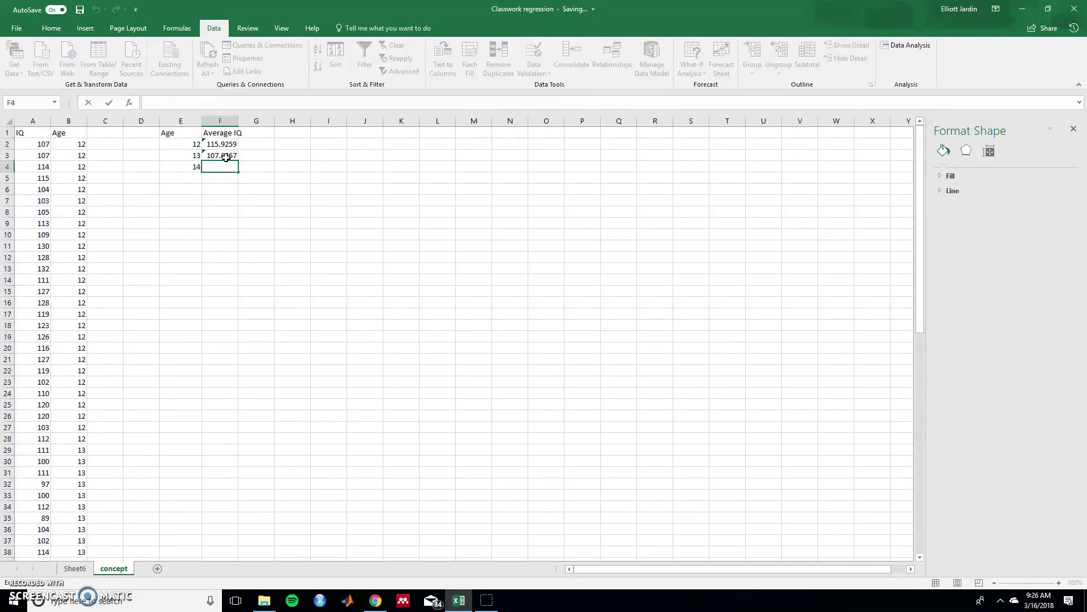
pyautogui.write('=average(')
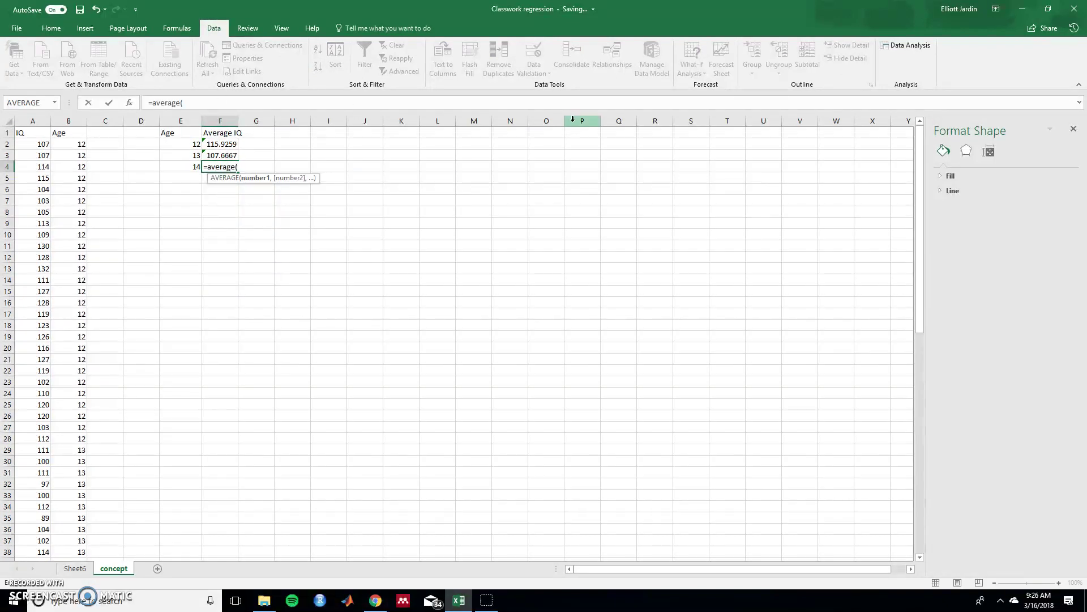
pyautogui.moveTo(916, 186); pyautogui.dragTo(895, 435)
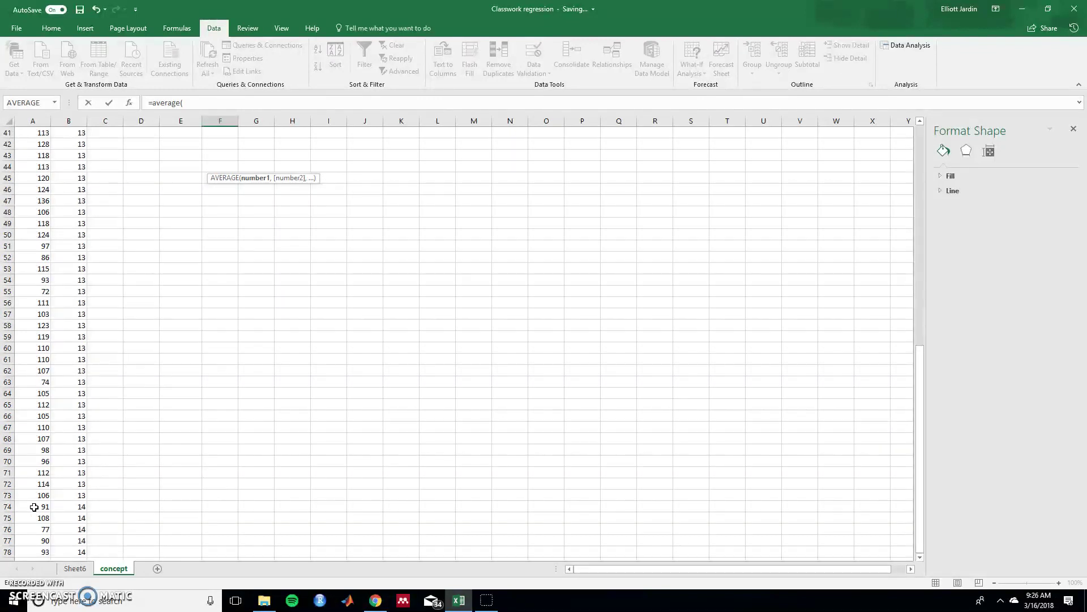
pyautogui.moveTo(35, 507); pyautogui.dragTo(35, 551)
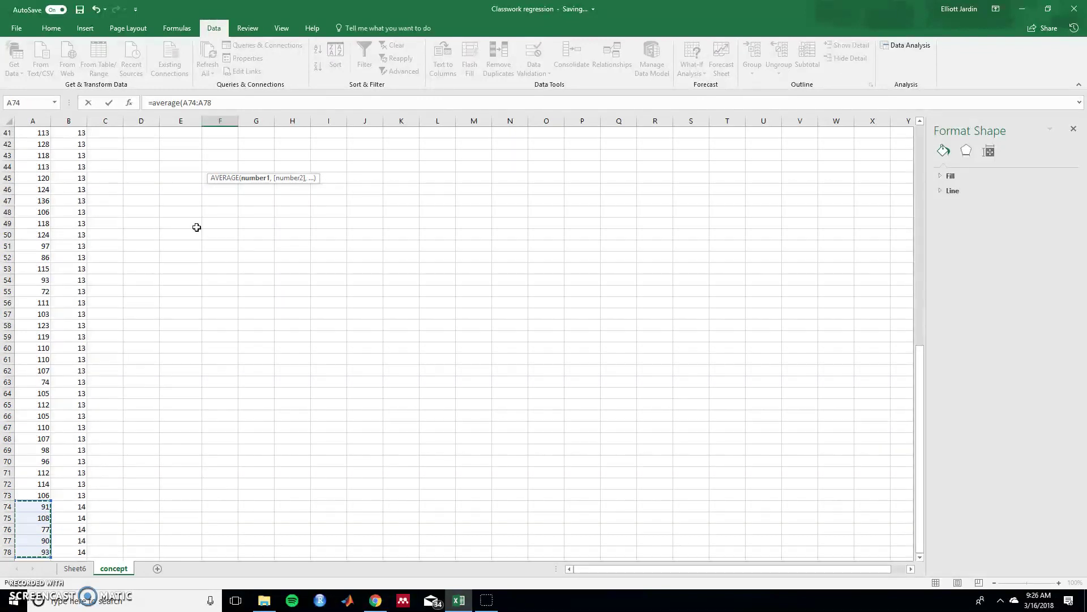
pyautogui.click(220, 104)
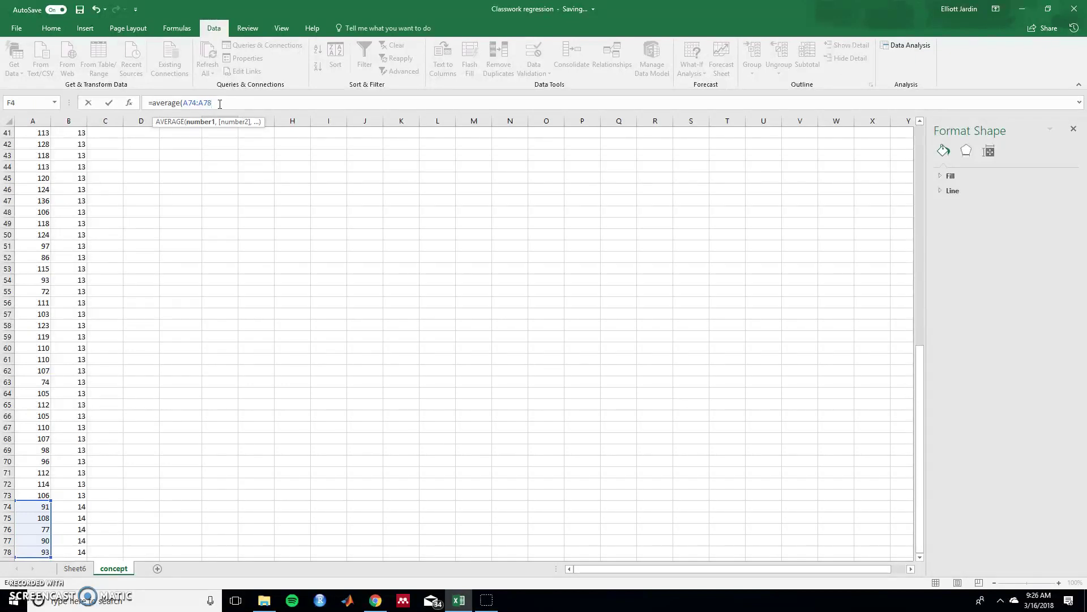
pyautogui.write(')')
pyautogui.press('Return')
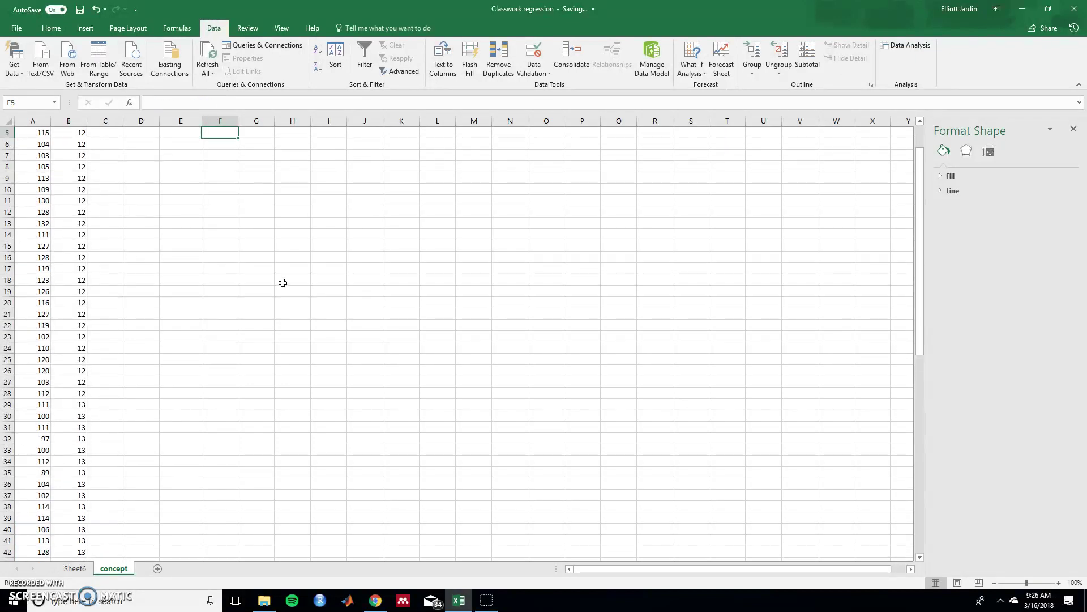
pyautogui.scroll(2, 283, 282)
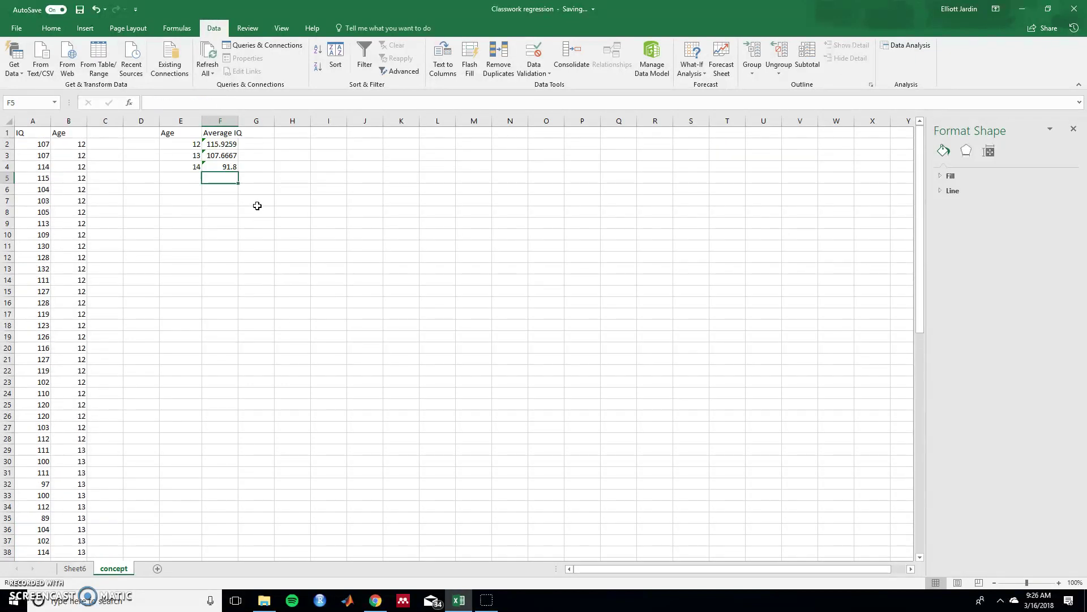
# Step: Insert a basic scatter chart from the Age and Average IQ table E2:F4
pyautogui.moveTo(195, 144); pyautogui.dragTo(212, 163)
pyautogui.click(85, 27)
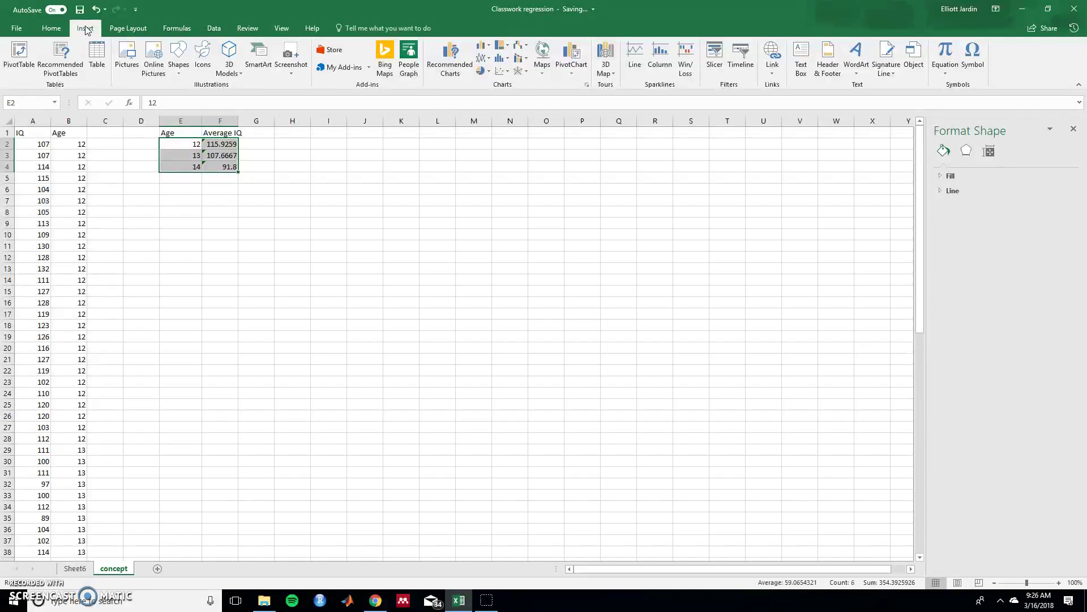
pyautogui.click(508, 70)
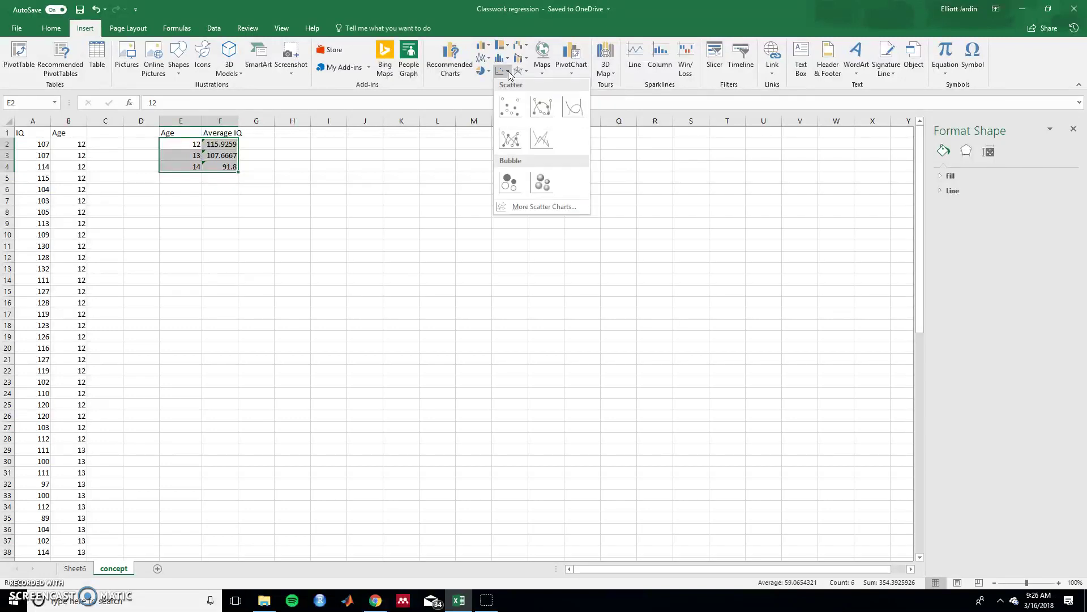
pyautogui.click(511, 105)
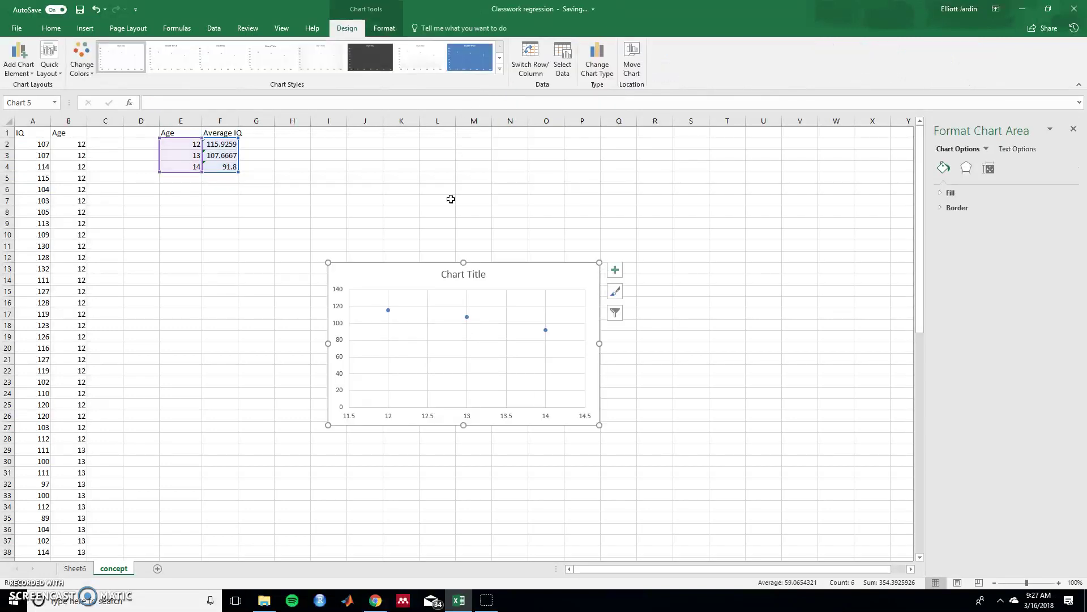
# Step: Set the horizontal axis bounds to minimum 12, maximum 14, with major unit 1
pyautogui.click(356, 419)
pyautogui.rightClick(352, 418)
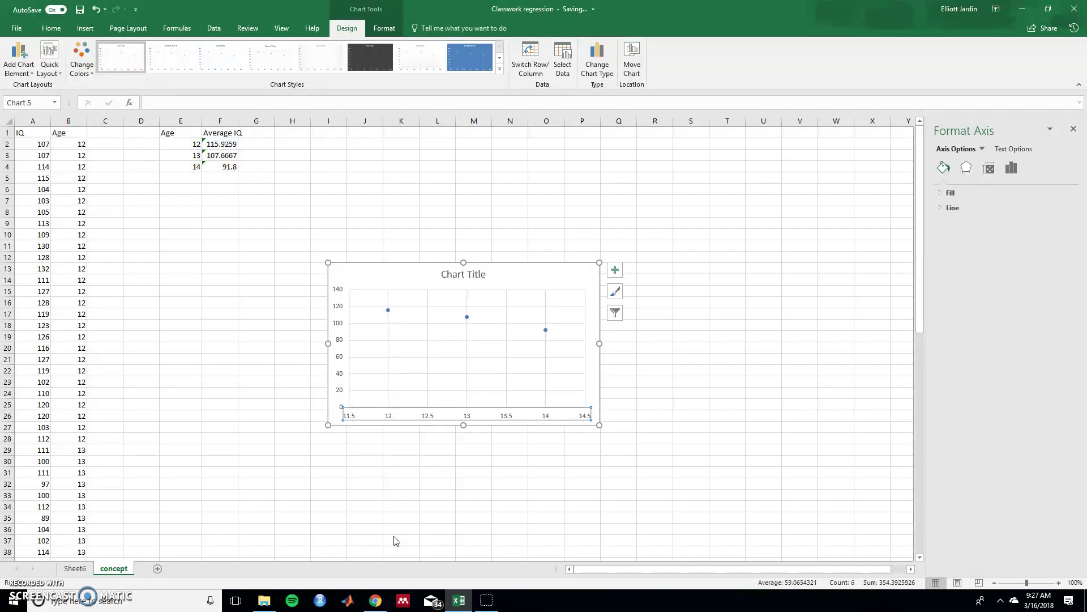
pyautogui.click(392, 536)
pyautogui.doubleClick(1001, 221)
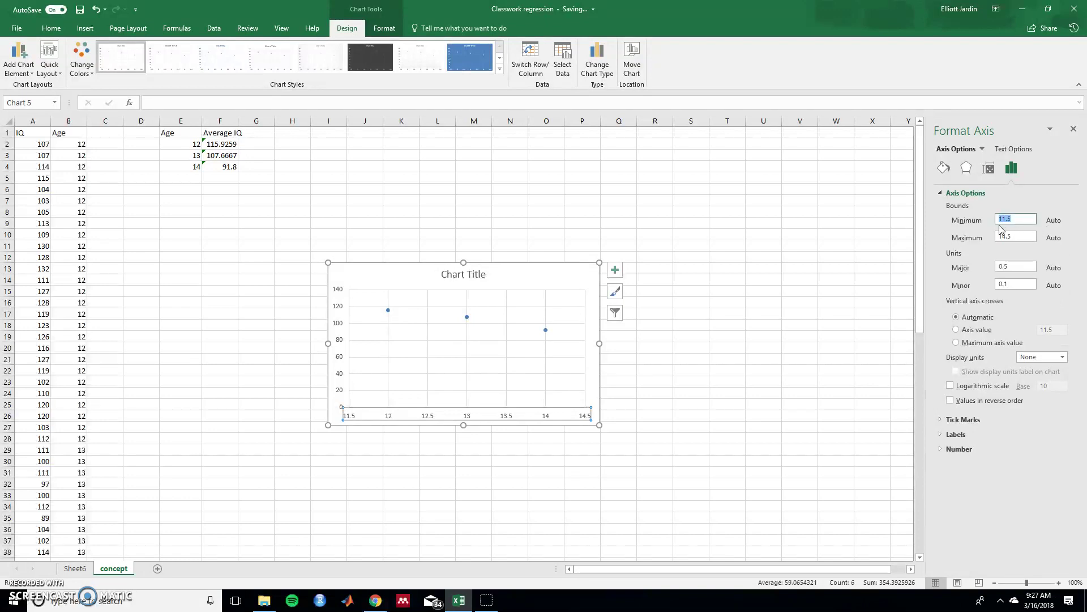
pyautogui.write('12')
pyautogui.doubleClick(1016, 238)
pyautogui.write('1')
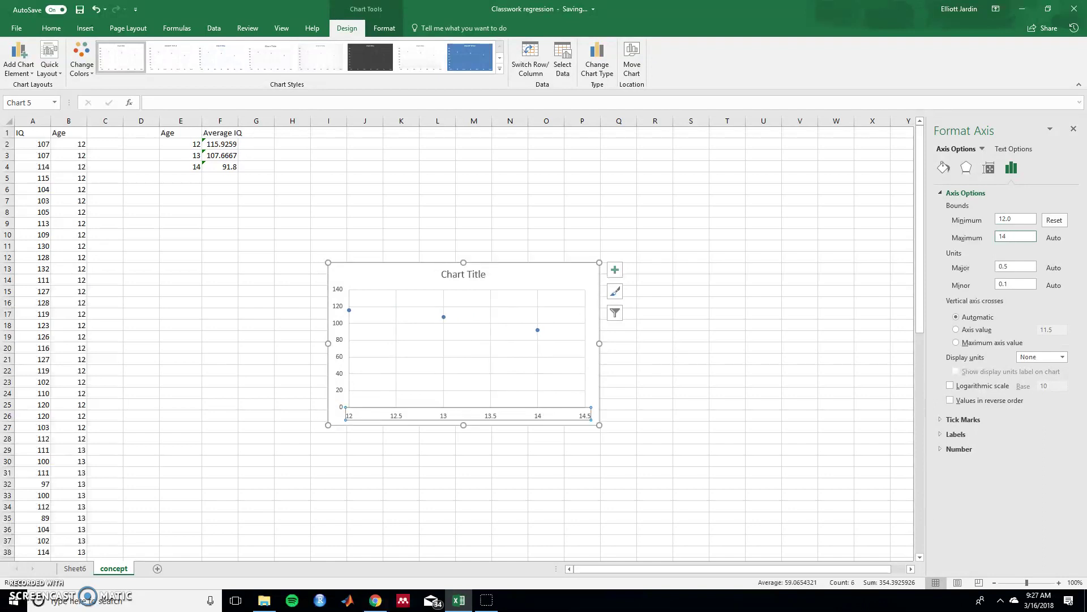
pyautogui.click(1024, 266)
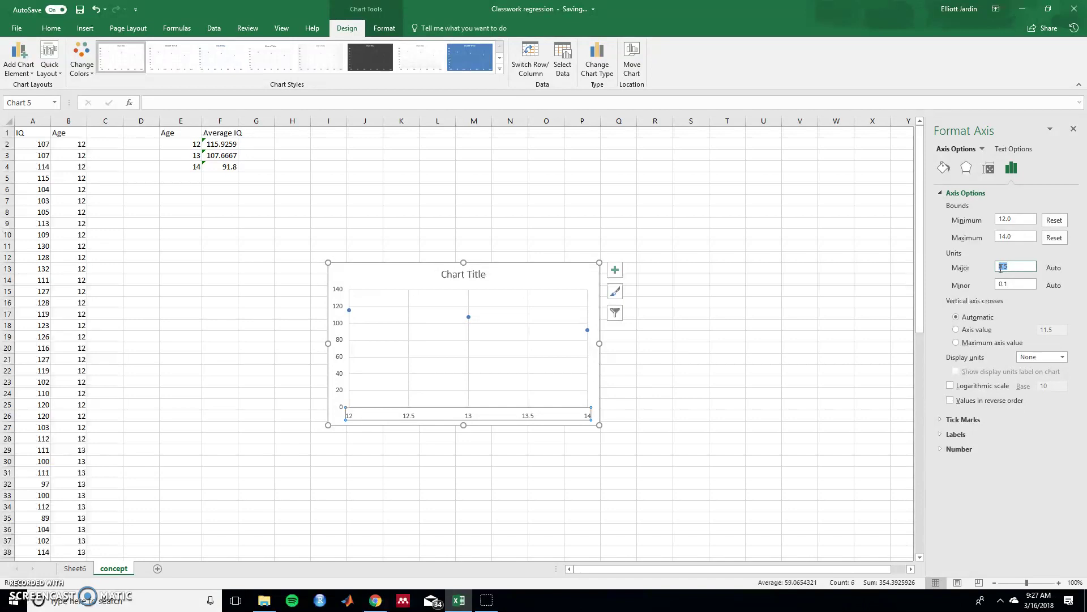
pyautogui.write('1')
pyautogui.press('Return')
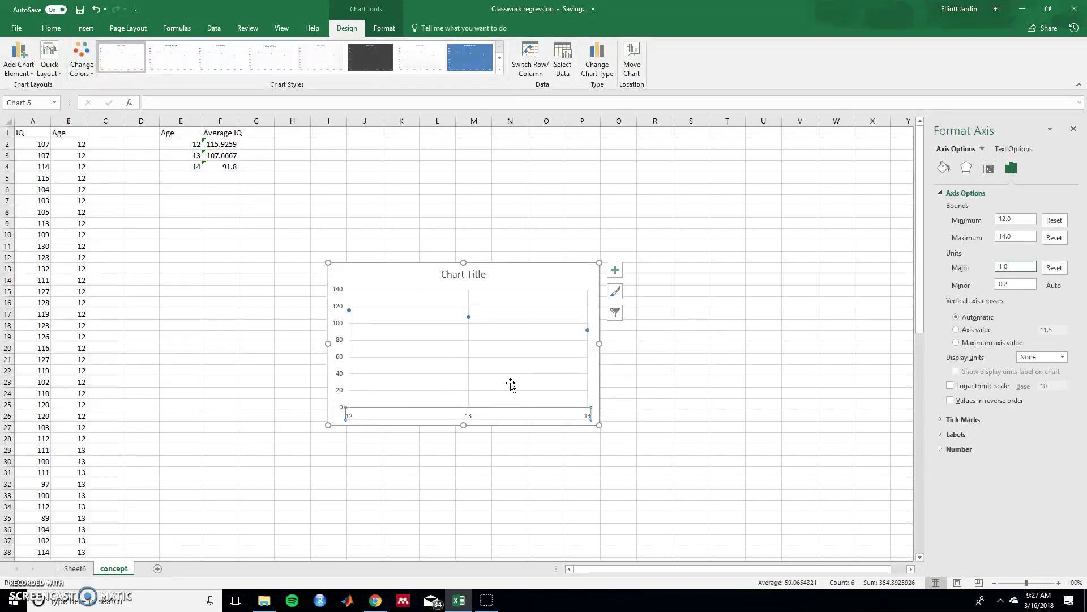
# Step: Set the vertical axis minimum bound to 90
pyautogui.click(340, 378)
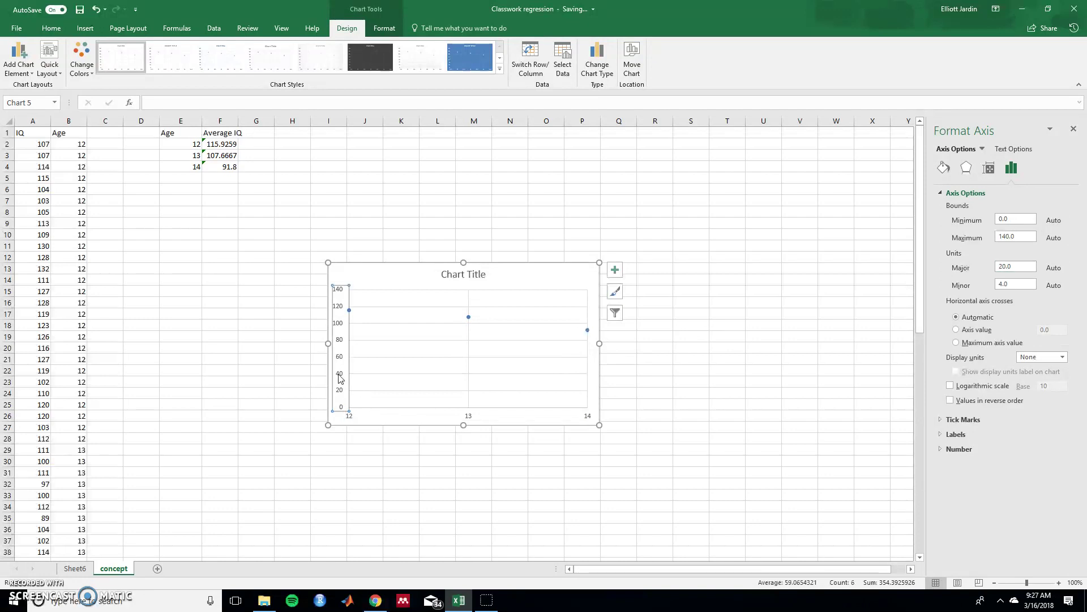
pyautogui.rightClick(341, 376)
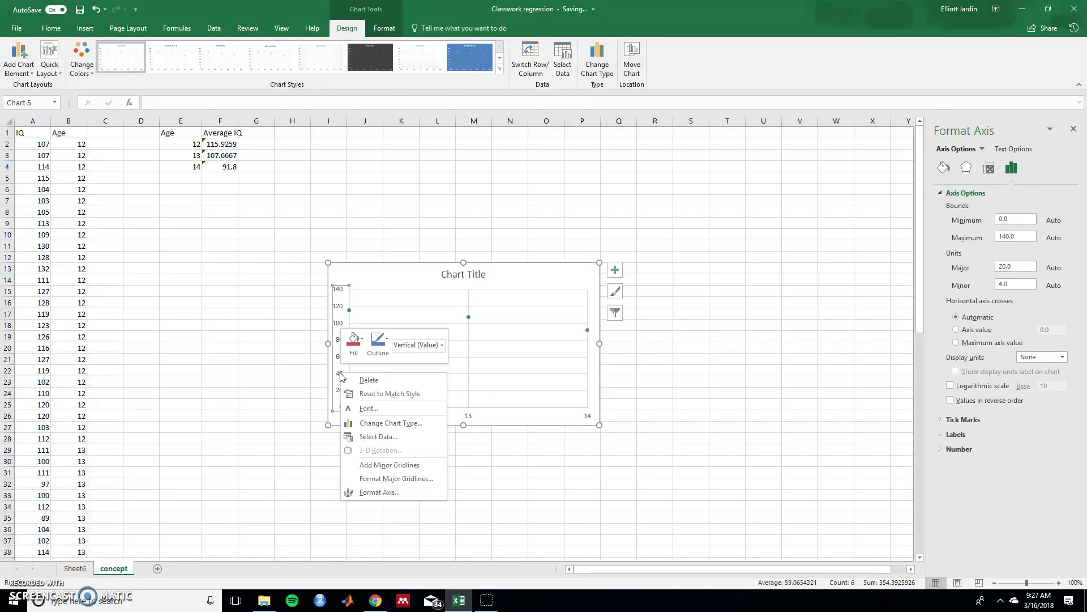
pyautogui.click(374, 492)
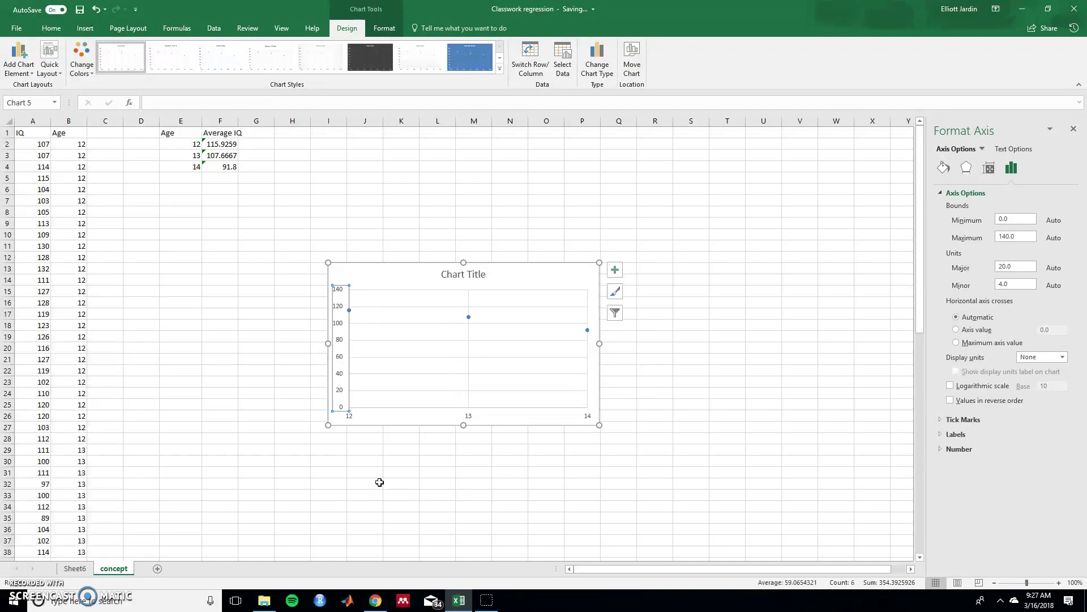
pyautogui.click(998, 221)
pyautogui.write('90')
pyautogui.press('Return')
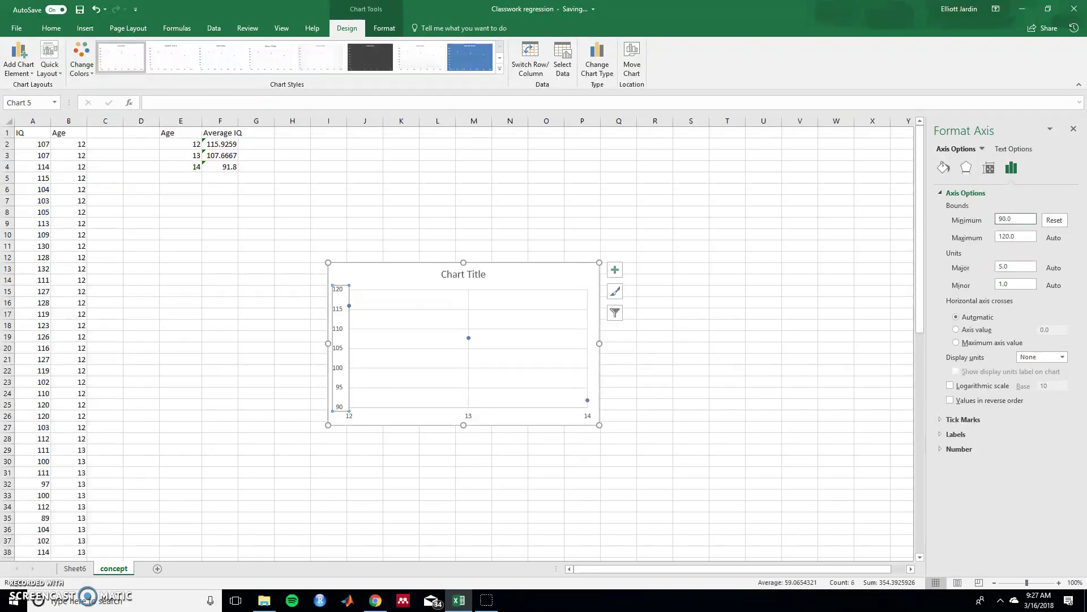
# Step: Delete the default chart title plus the horizontal and vertical gridlines
pyautogui.click(486, 276)
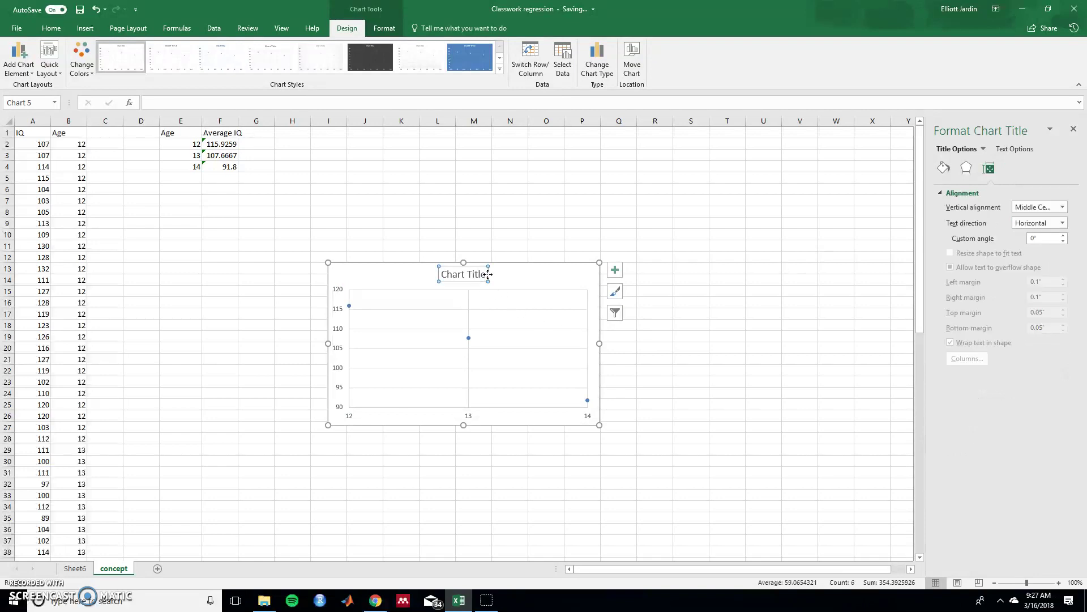
pyautogui.press('Delete')
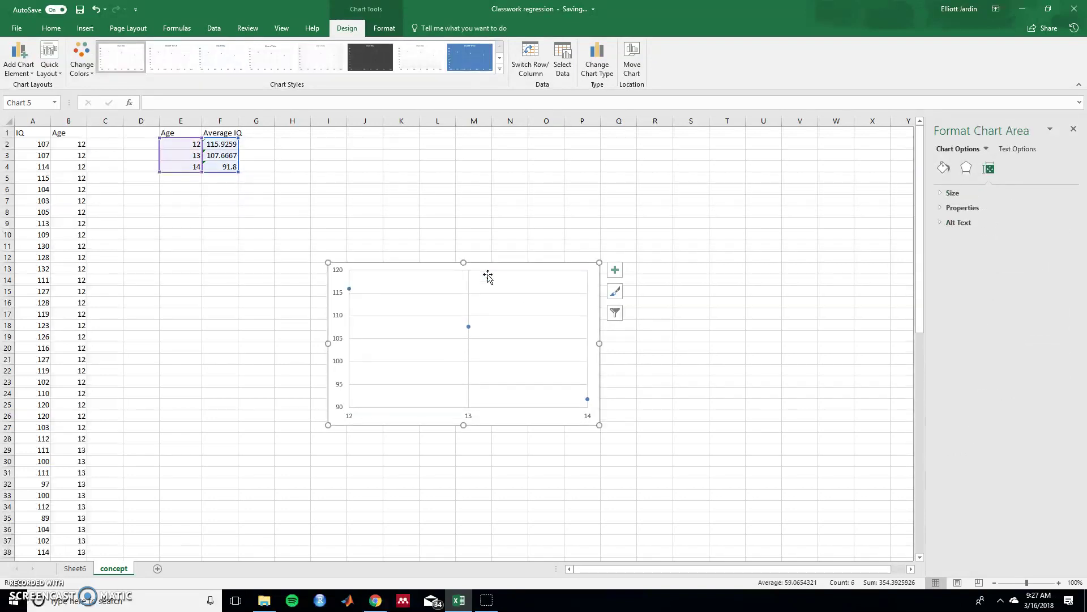
pyautogui.click(429, 293)
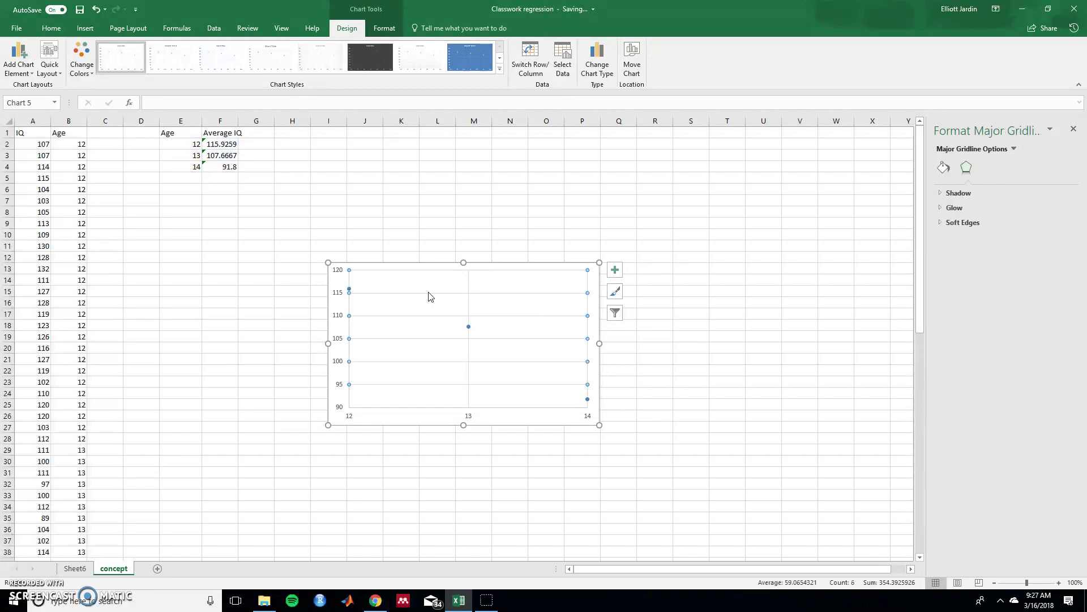
pyautogui.press('Delete')
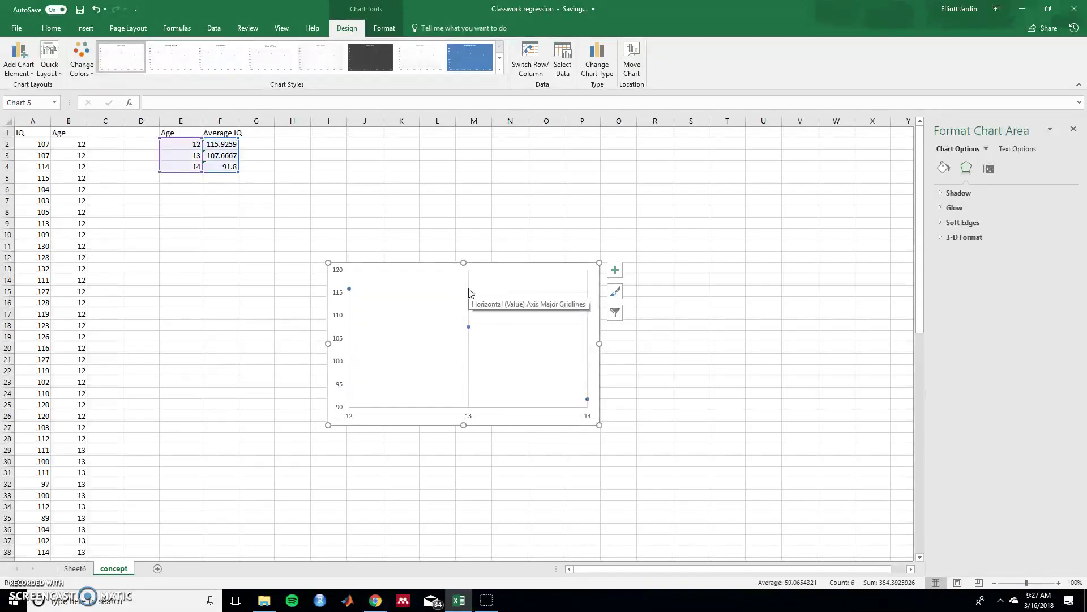
pyautogui.click(469, 293)
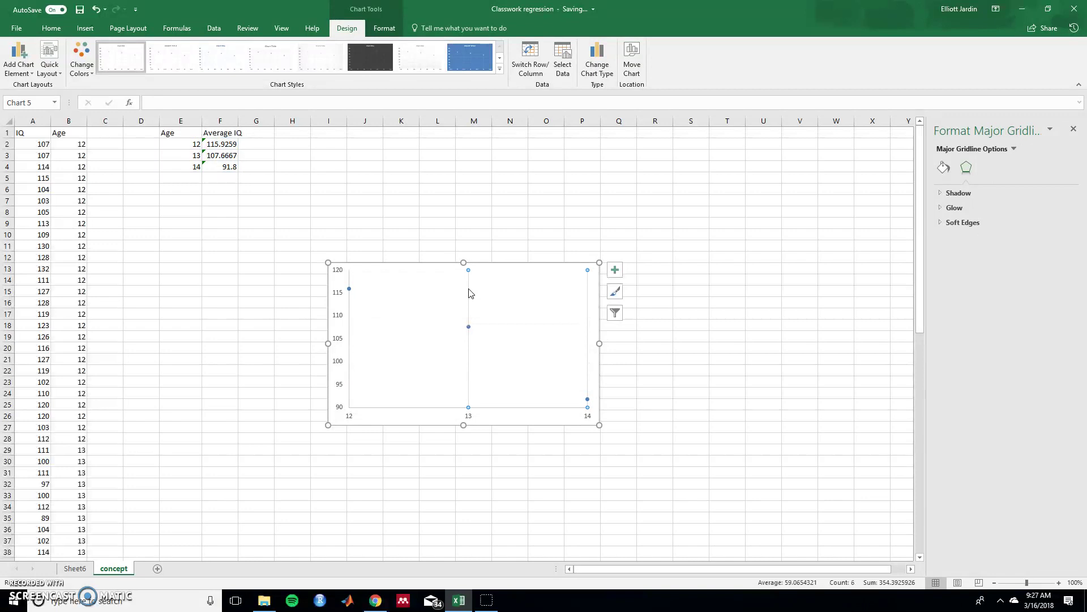
pyautogui.press('Delete')
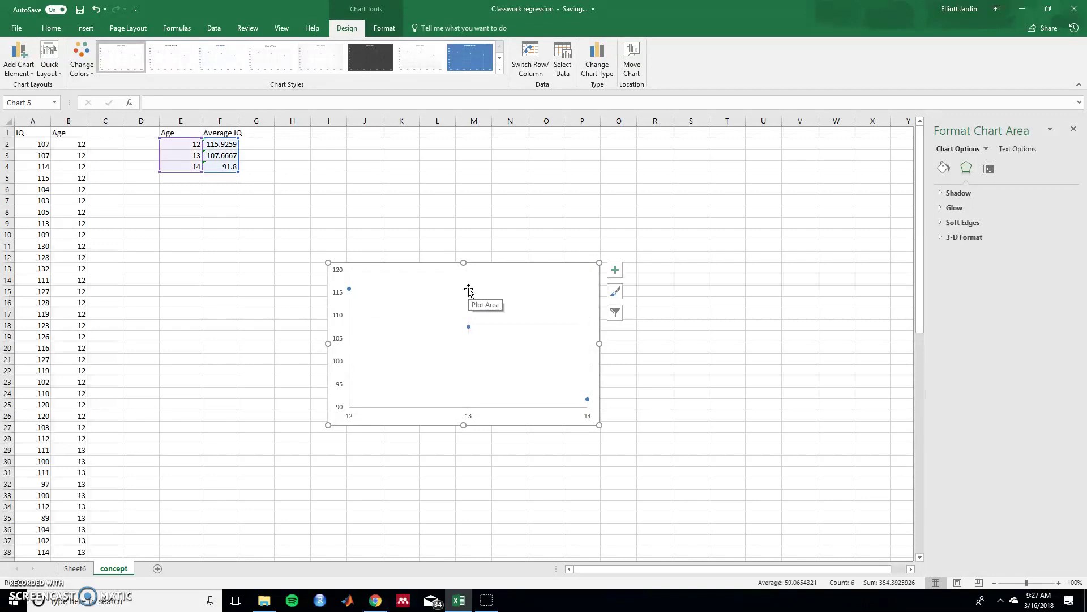
# Step: Add a trendline and axis titles to the scatter chart
pyautogui.click(617, 273)
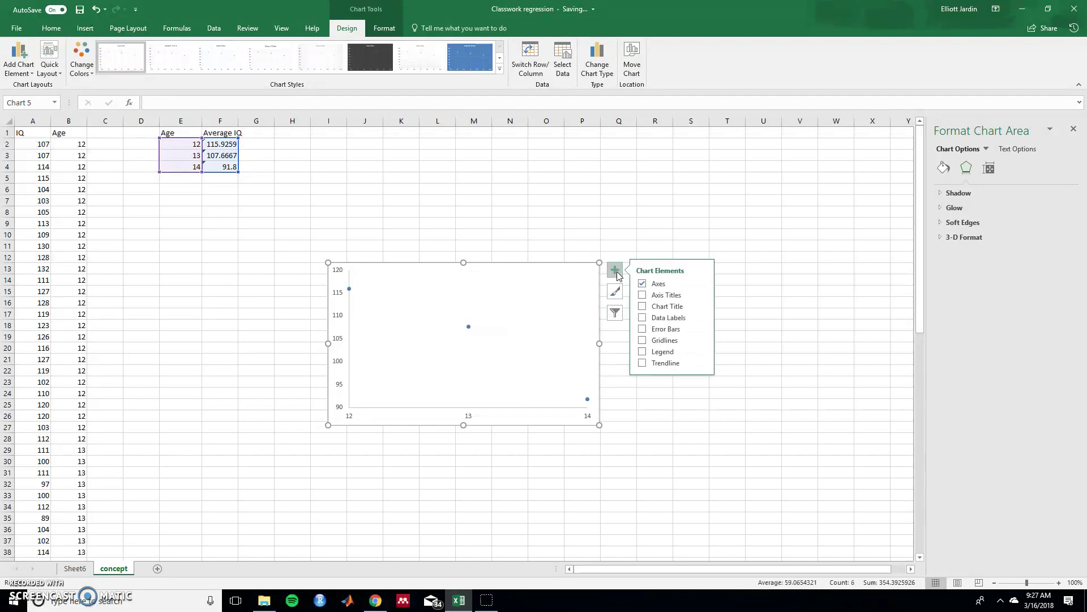
pyautogui.click(642, 363)
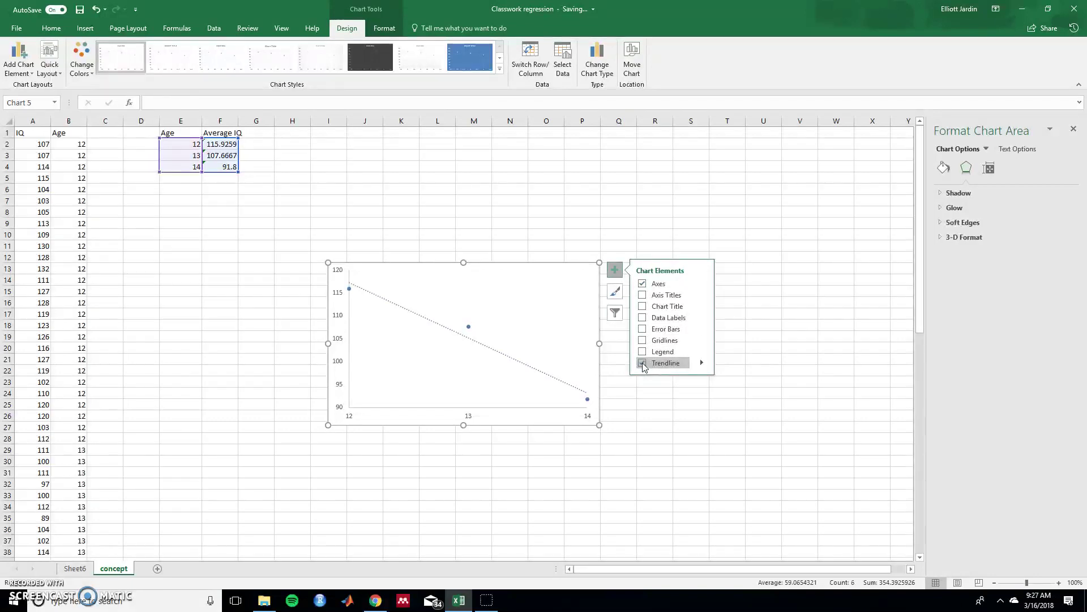
pyautogui.click(644, 295)
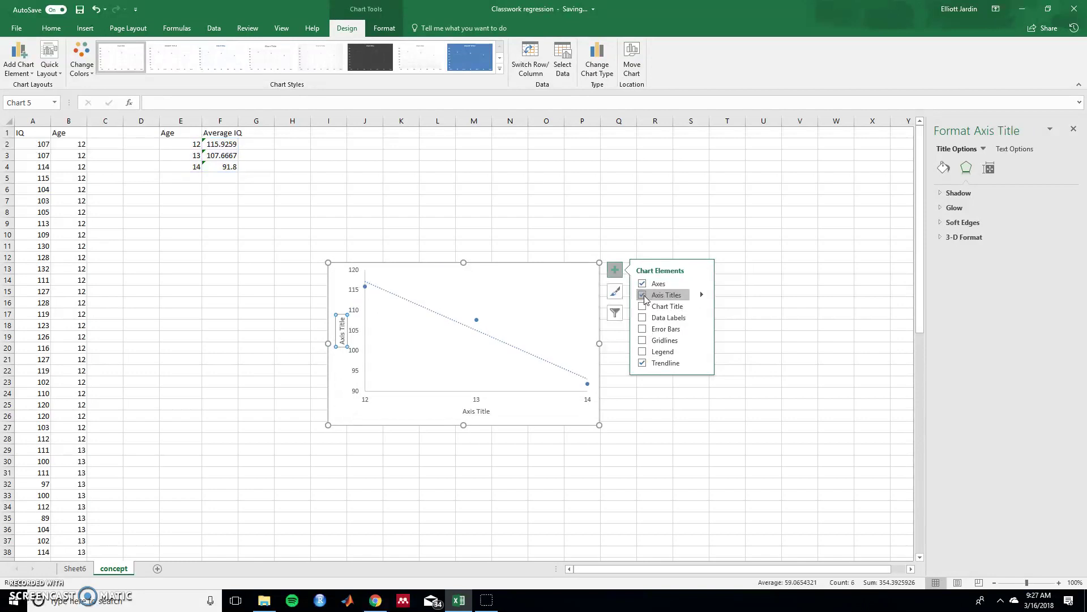
# Step: Rename the horizontal axis title to Age and the vertical to Average IQ
pyautogui.click(481, 411)
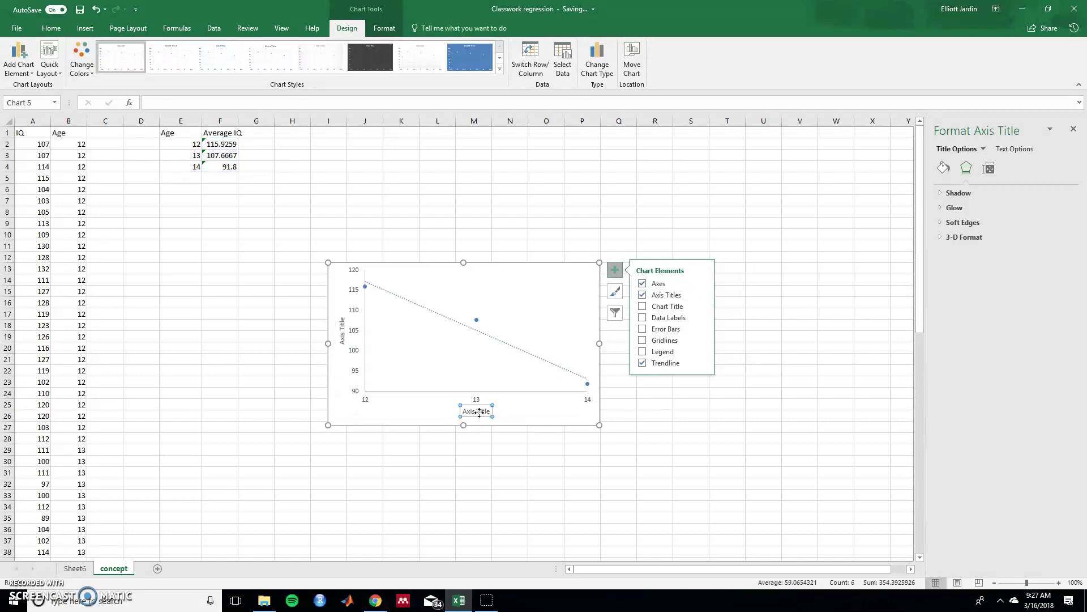
pyautogui.click(481, 412)
pyautogui.tripleClick(480, 413)
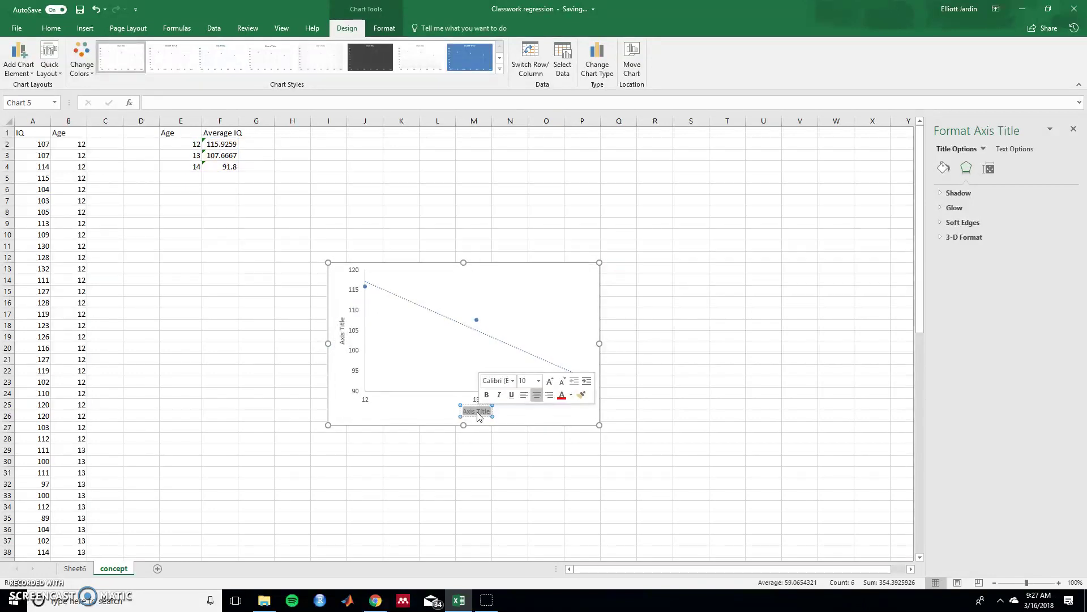
pyautogui.write('Age')
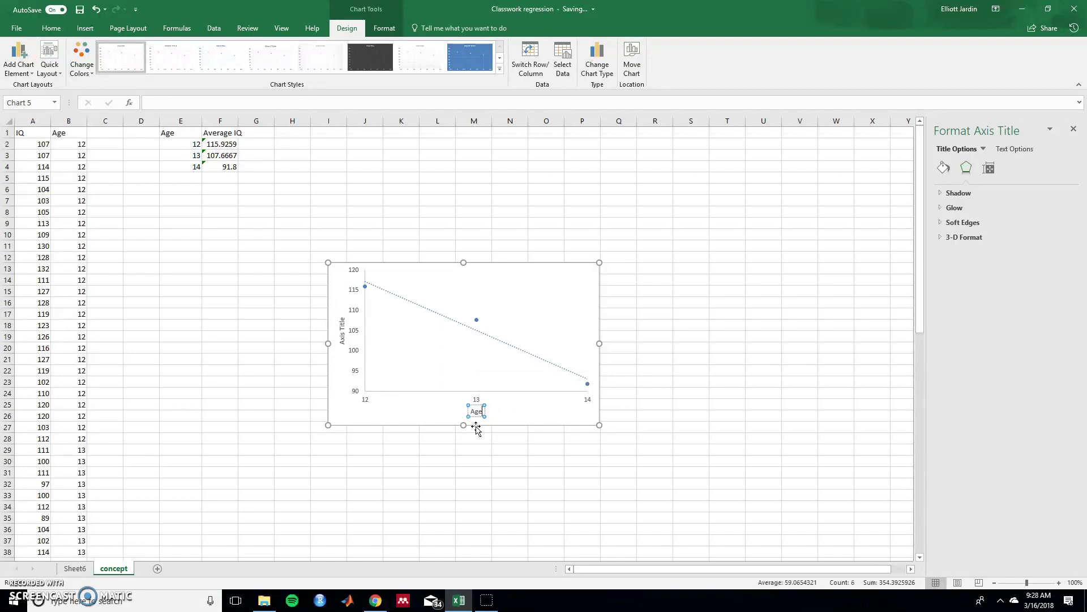
pyautogui.click(342, 338)
pyautogui.click(342, 339)
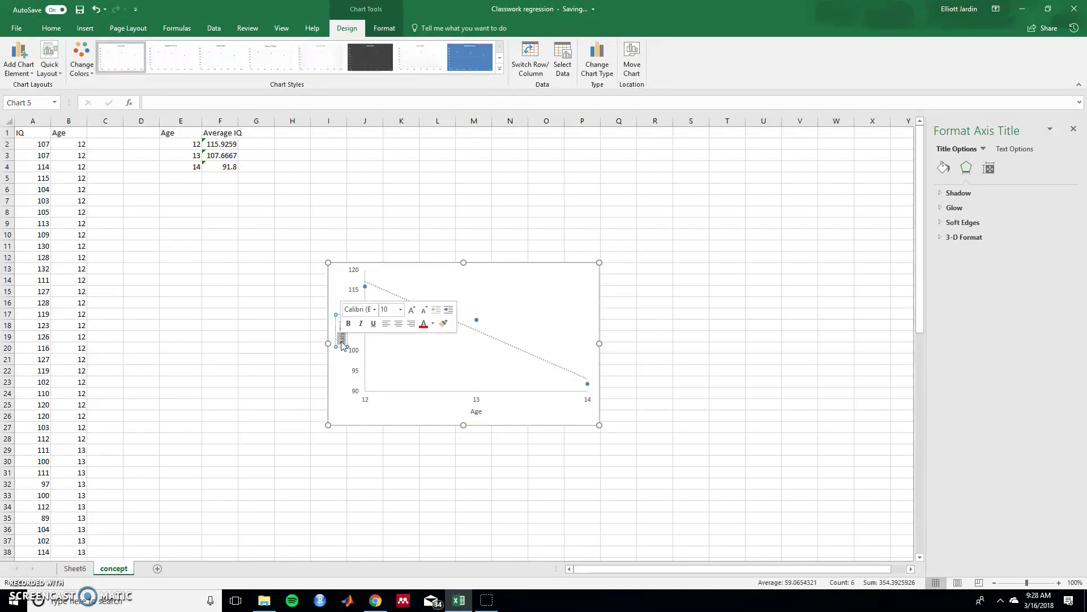
pyautogui.tripleClick(342, 338)
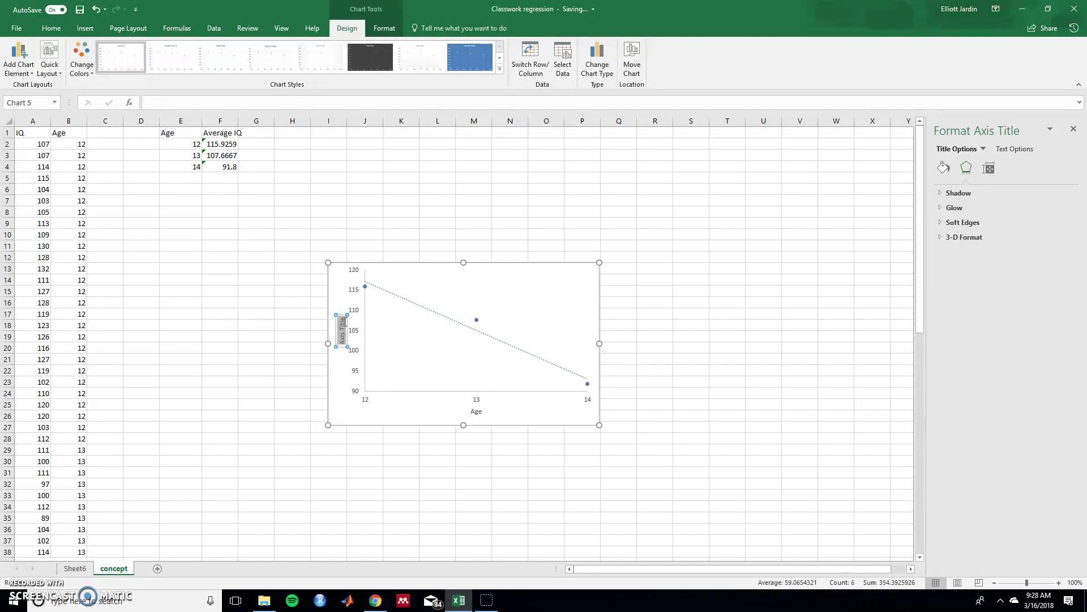
pyautogui.write('Average IQ')
# Step: Click an empty chart spot to commit the Average IQ vertical axis title
pyautogui.click(346, 378)
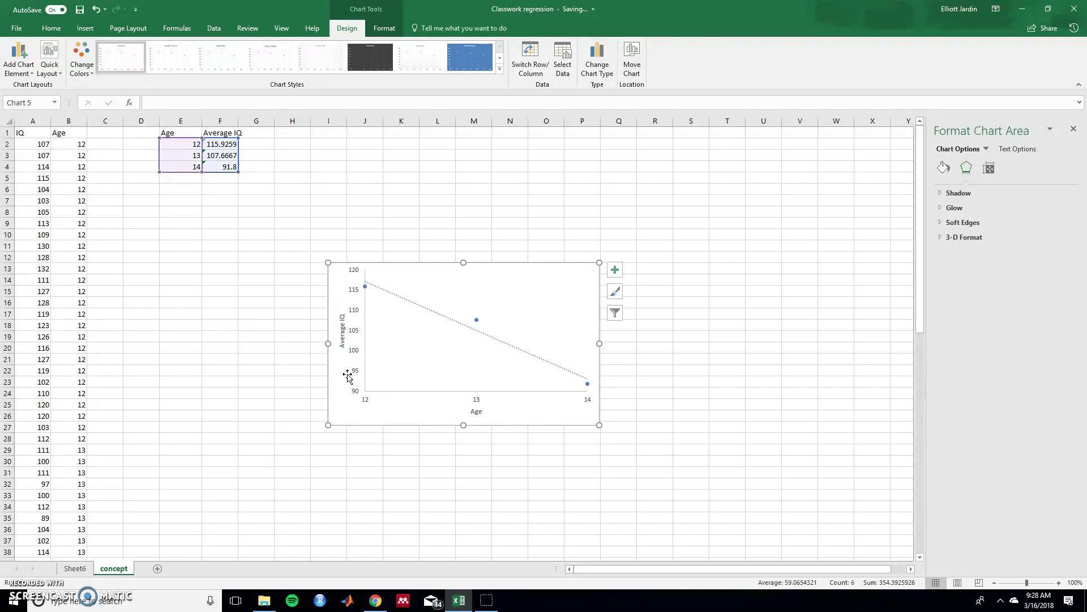